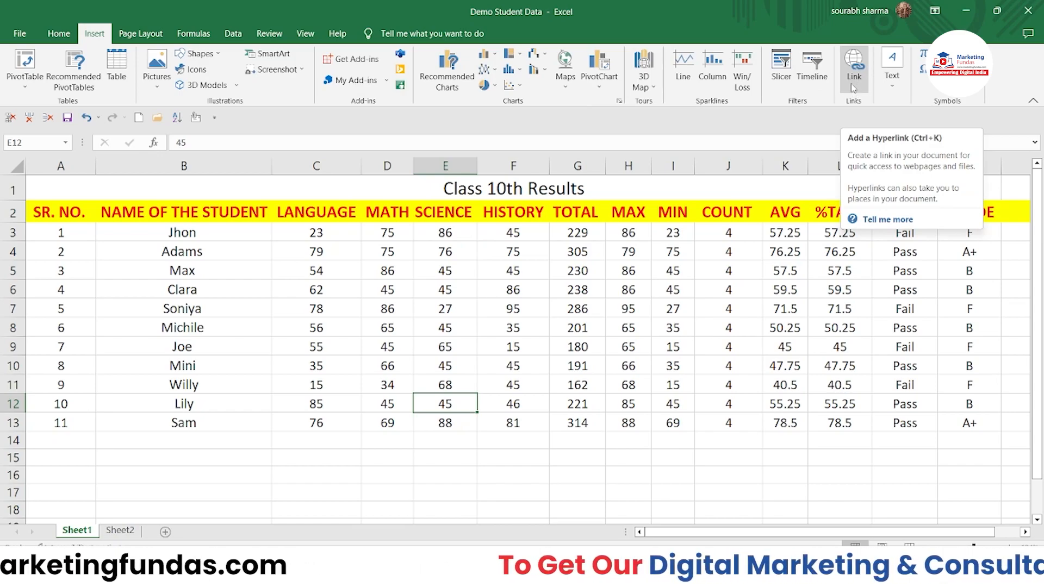
- Start inserting a hyperlink in cell E12 with an existing file or web page as the link type
click(854, 87)
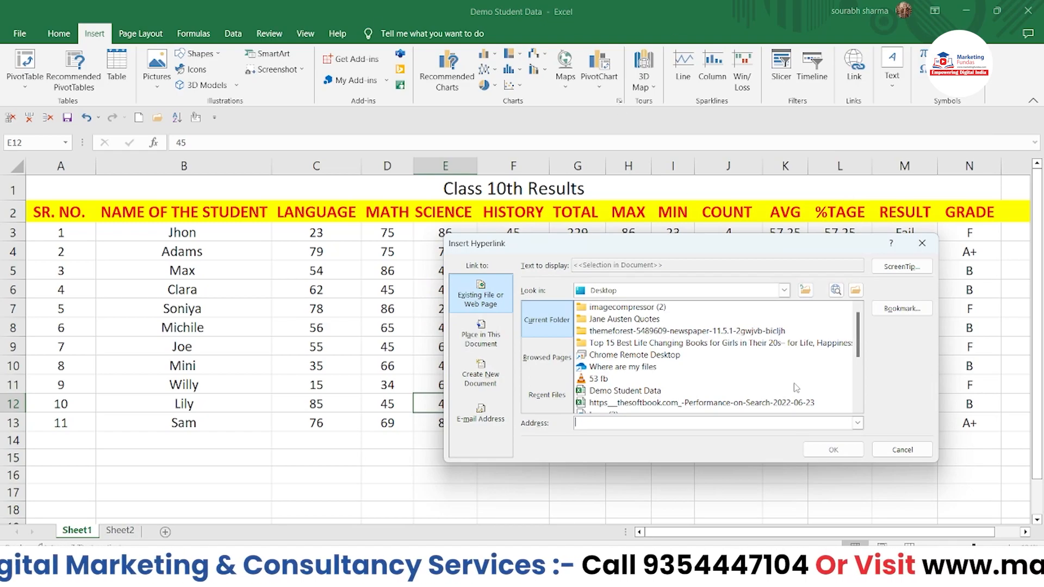
drag(856, 250, 868, 147)
drag(576, 150, 554, 154)
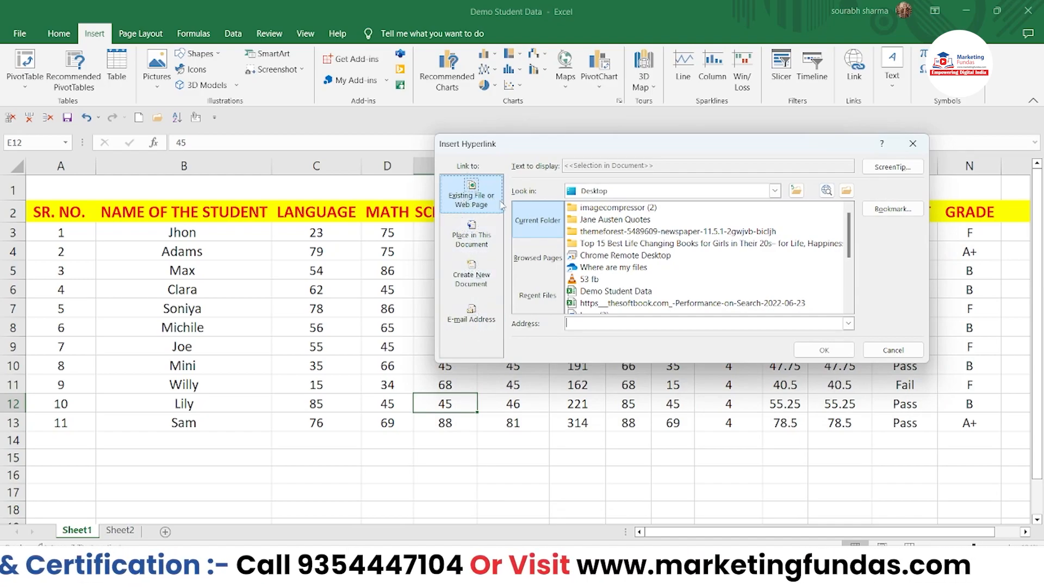
click(521, 288)
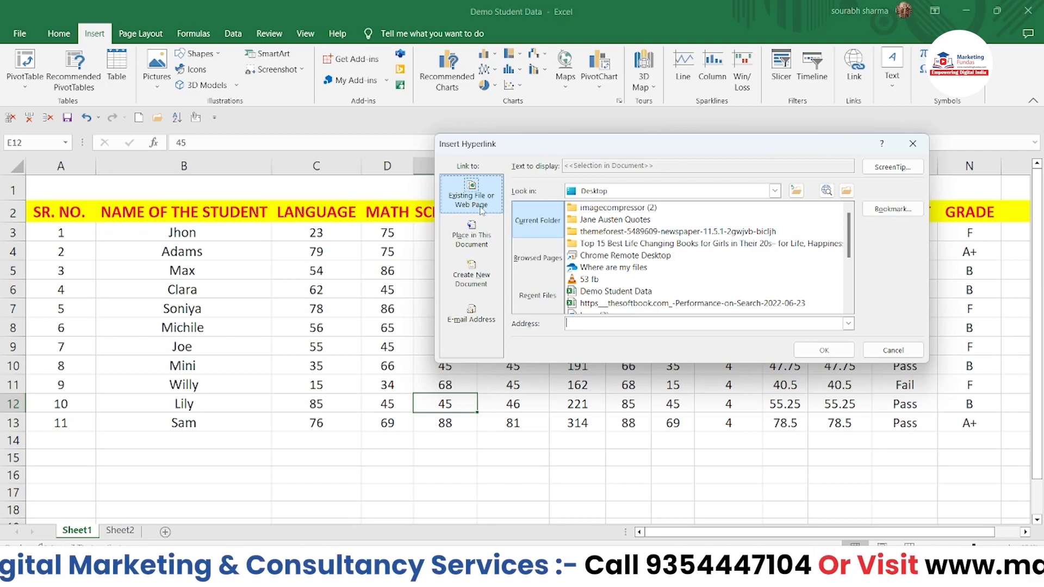
drag(576, 139, 575, 145)
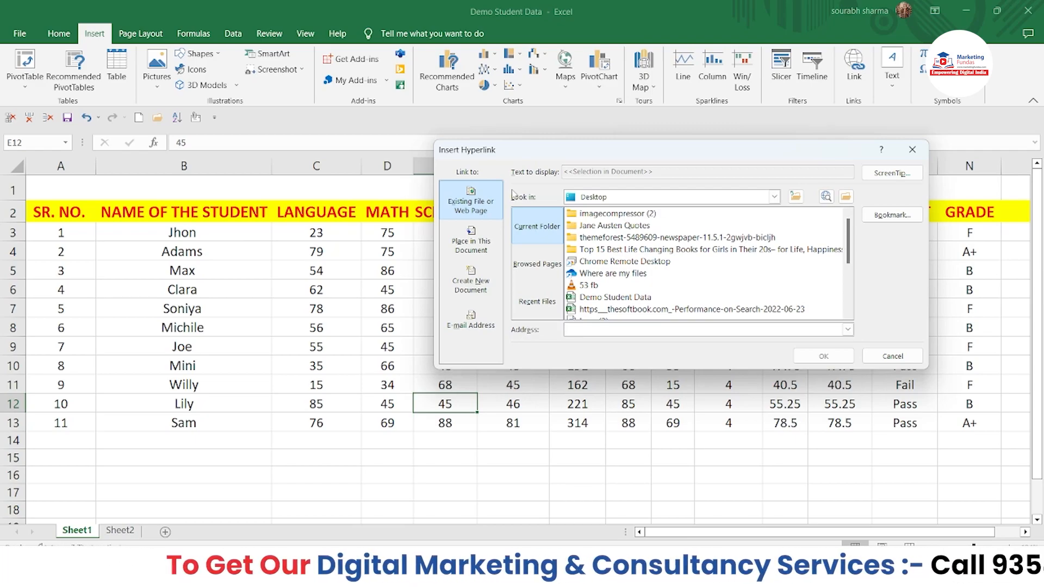
click(471, 212)
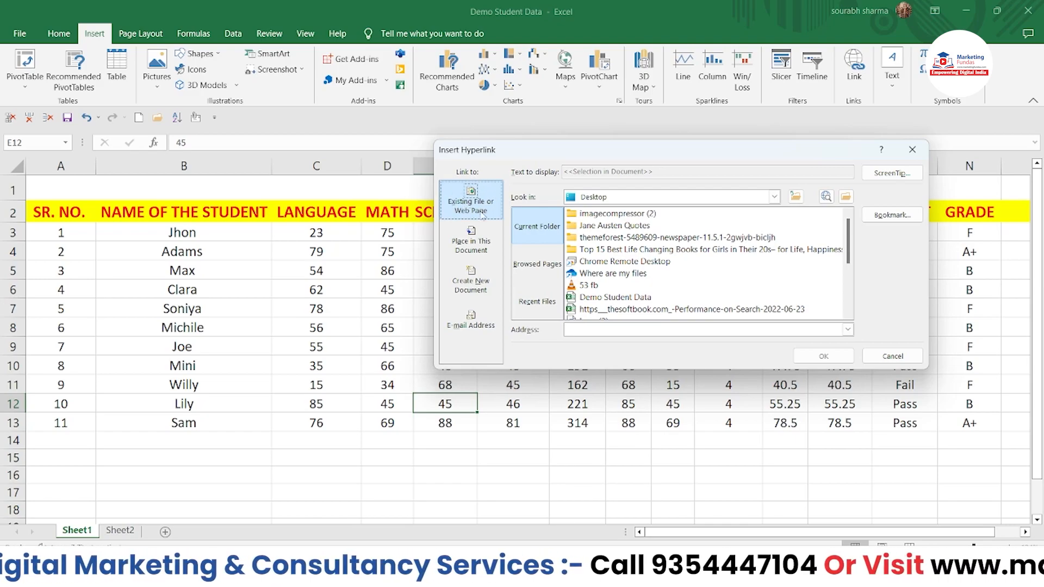
click(515, 238)
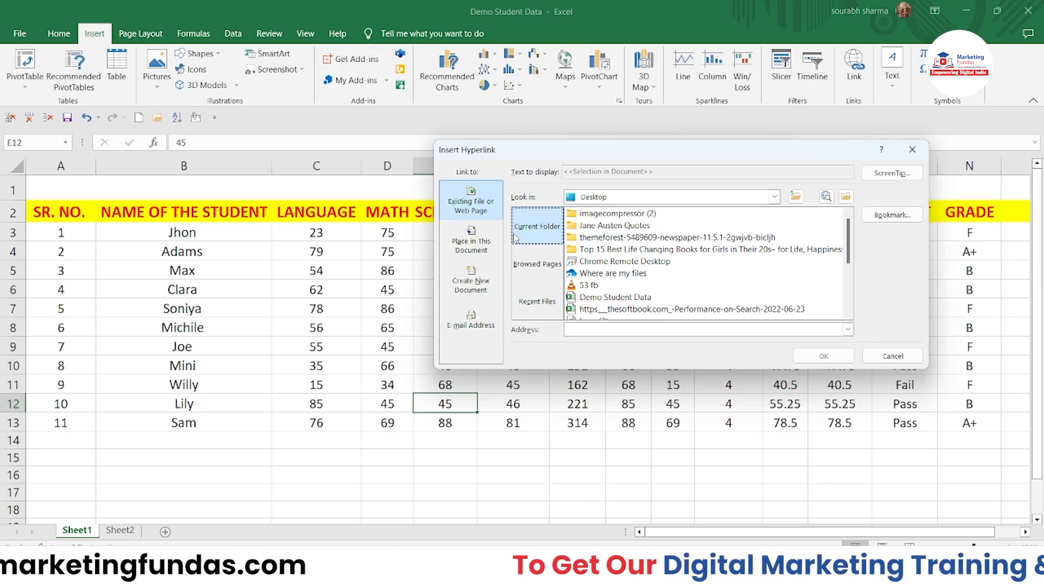
click(490, 221)
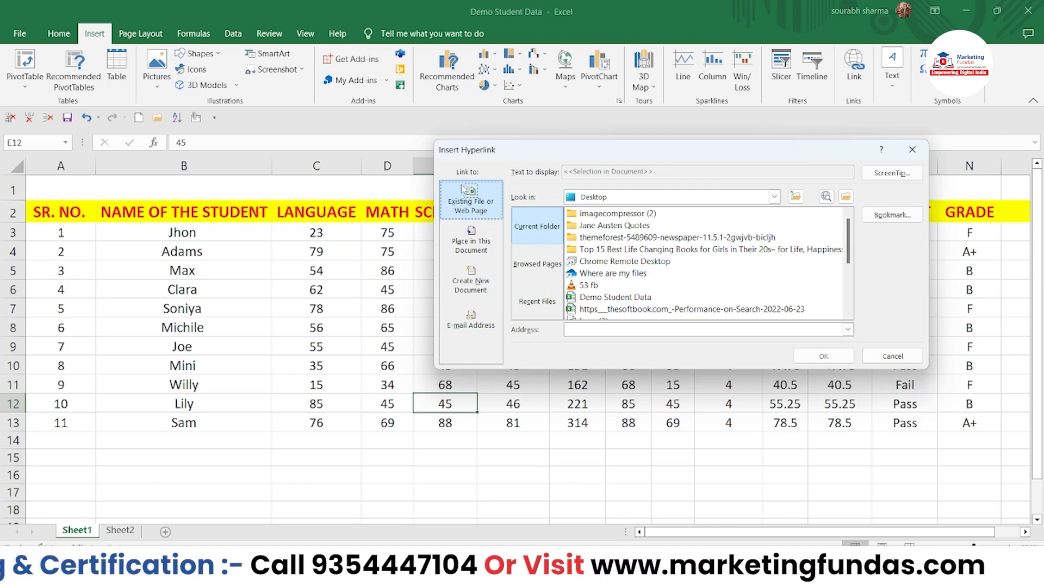
click(481, 189)
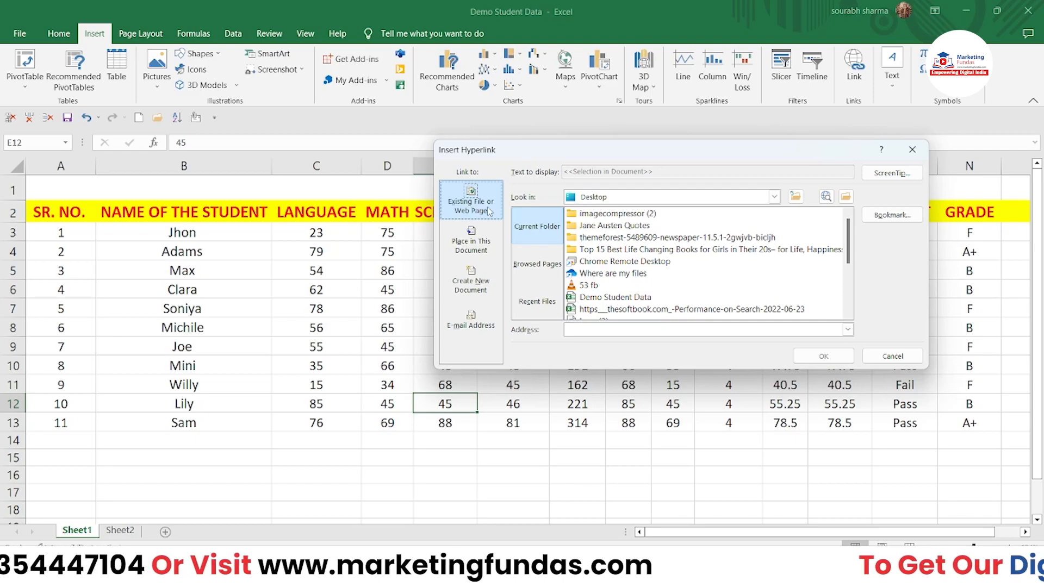
- Link cell E12 to the Desktop workbook https__thesoftbook.com_-Performance-on-Search-2022-06-23.xlsx
scroll(707, 261, down, 2)
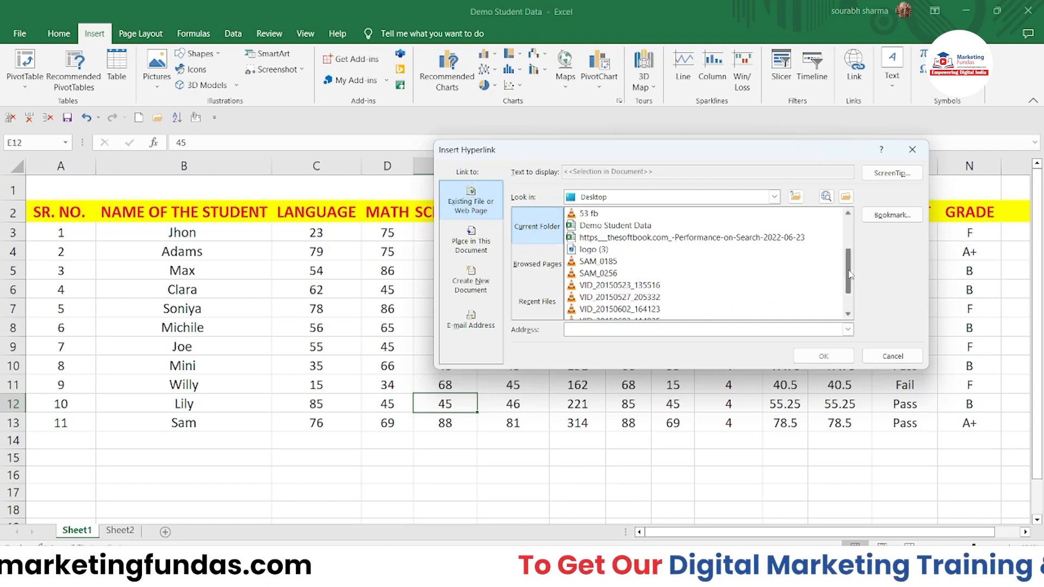
drag(848, 275, 847, 218)
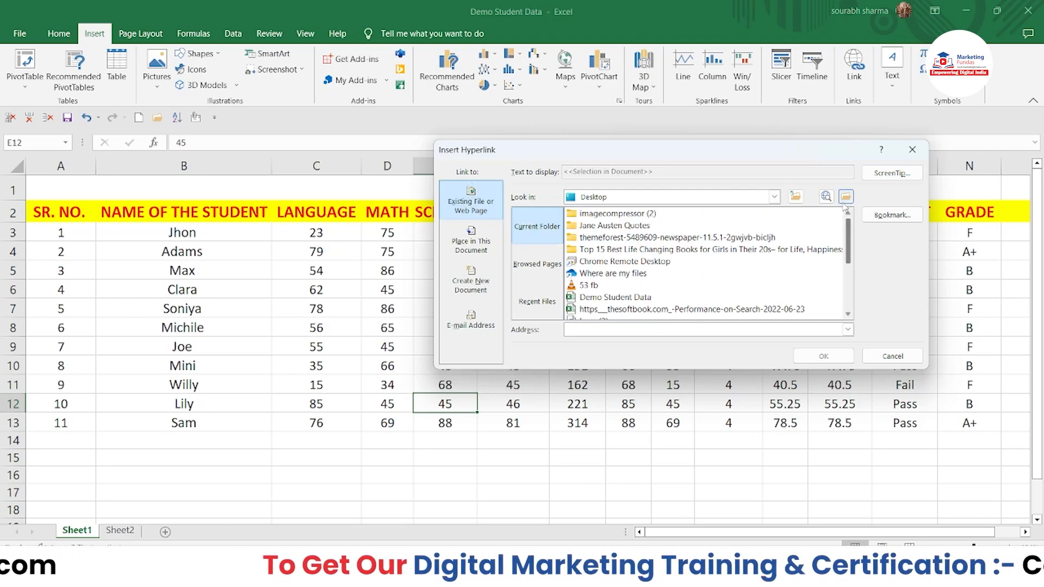
click(774, 198)
click(774, 198)
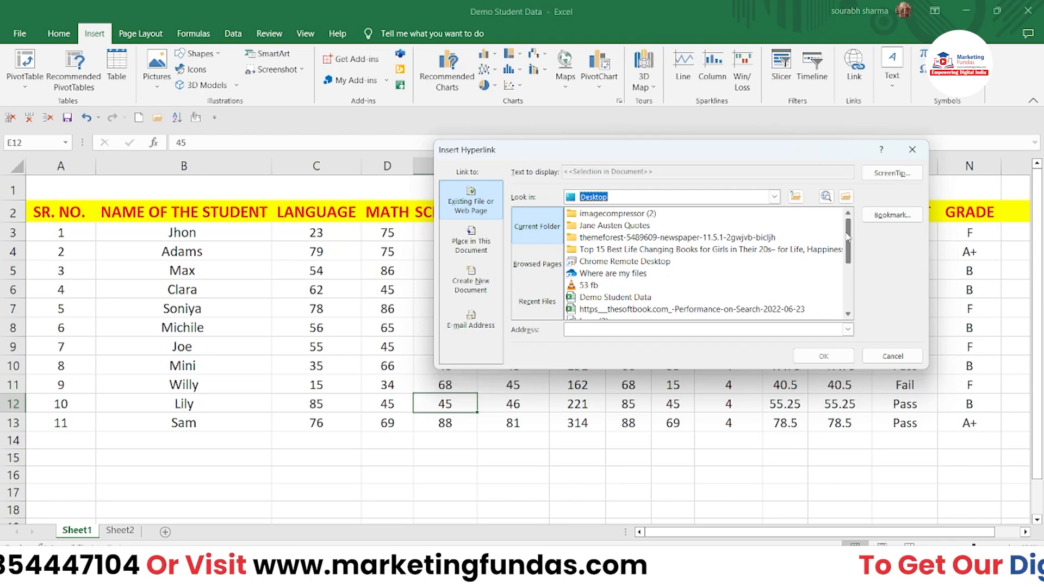
drag(848, 228, 848, 240)
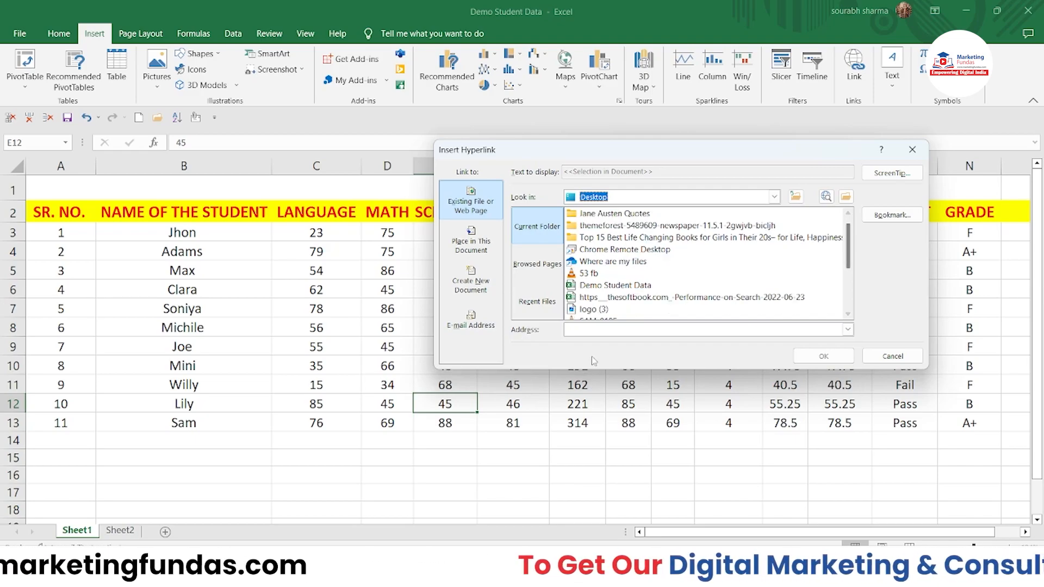
click(652, 298)
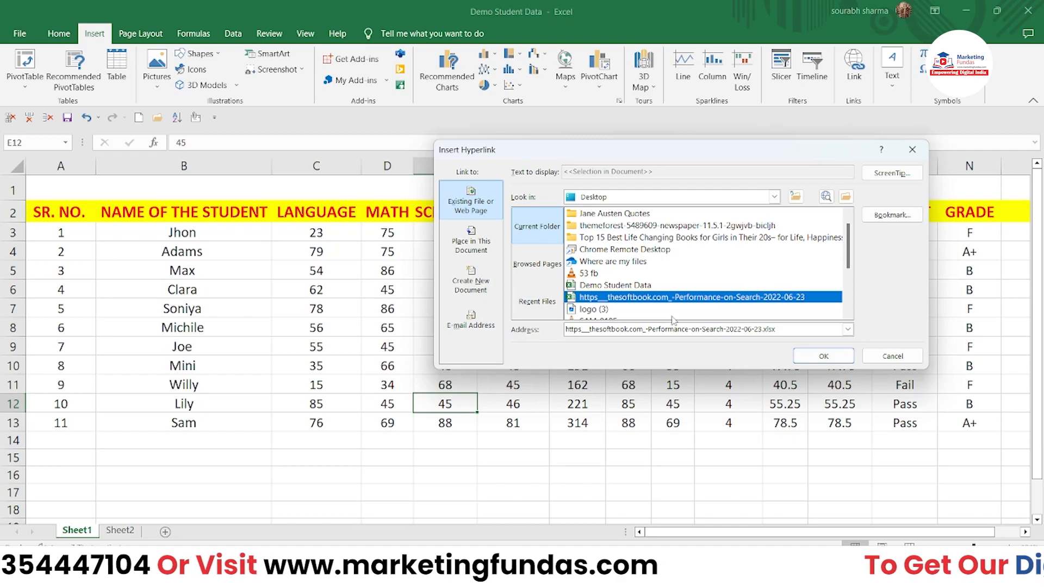
click(823, 355)
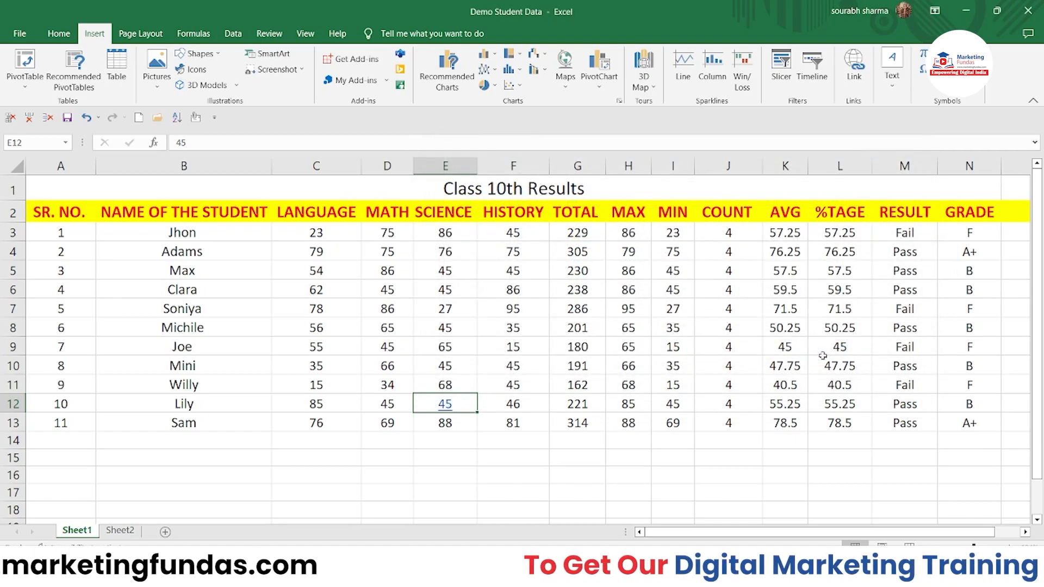
- Follow the hyperlink in cell E12 to test it, and return to the results sheet
click(533, 445)
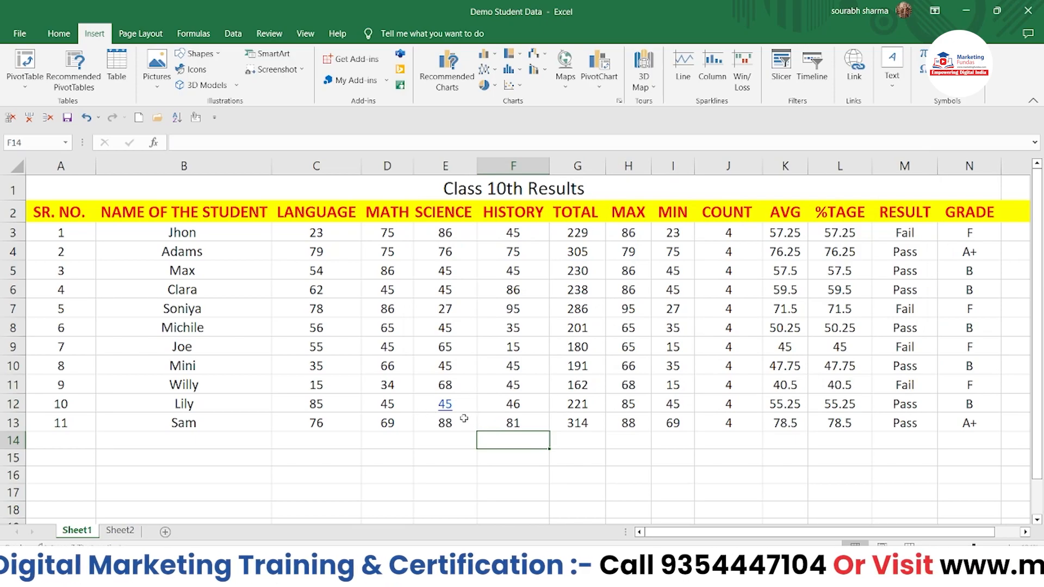
click(444, 406)
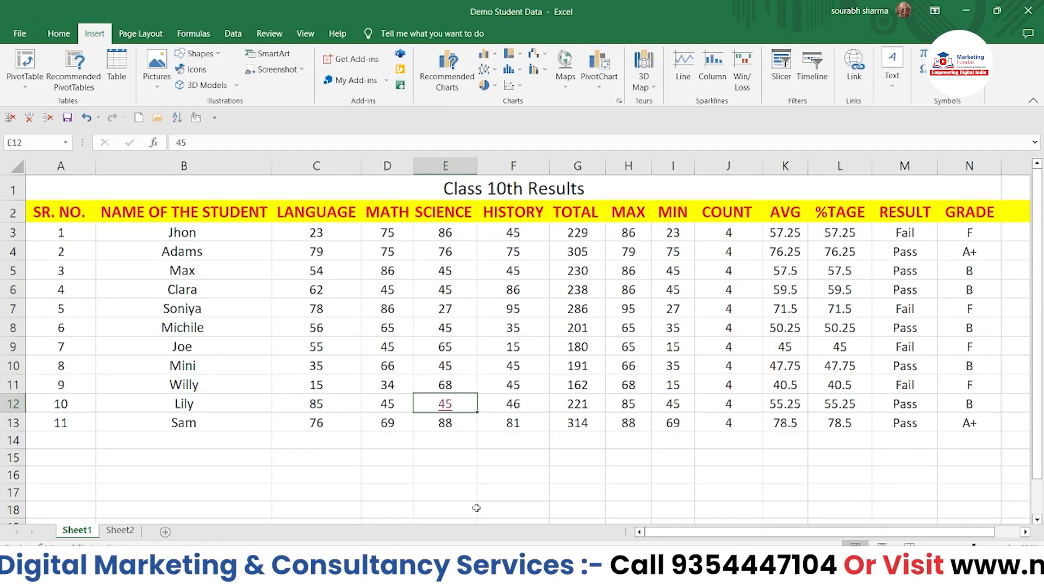
click(455, 476)
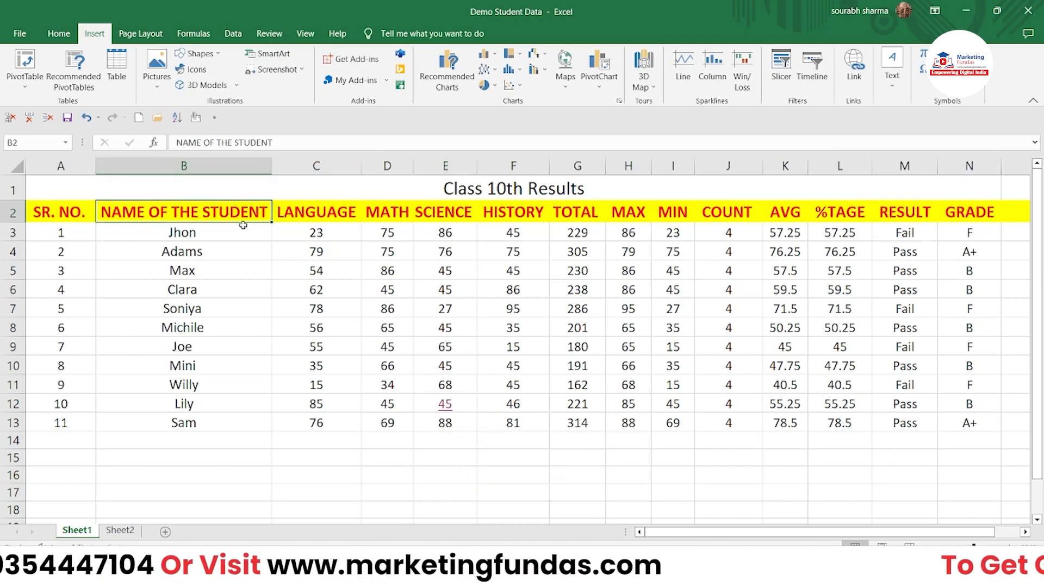
- Start a hyperlink on the NAME OF THE STUDENT header, then switch to Edge and load marketingfunda.com in a new tab
click(854, 68)
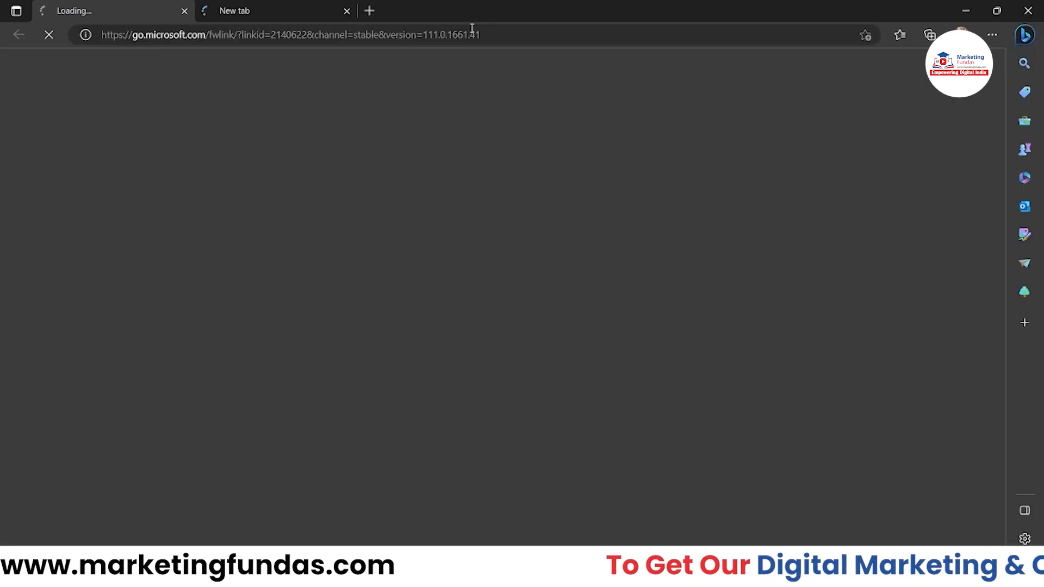
click(369, 12)
text(mar)
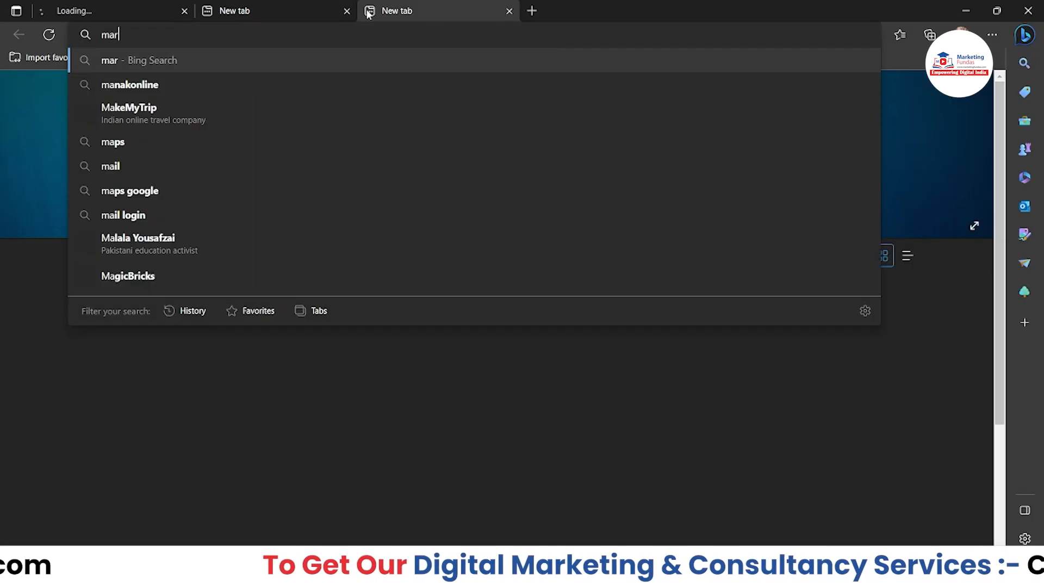
text(ketingfunda.com)
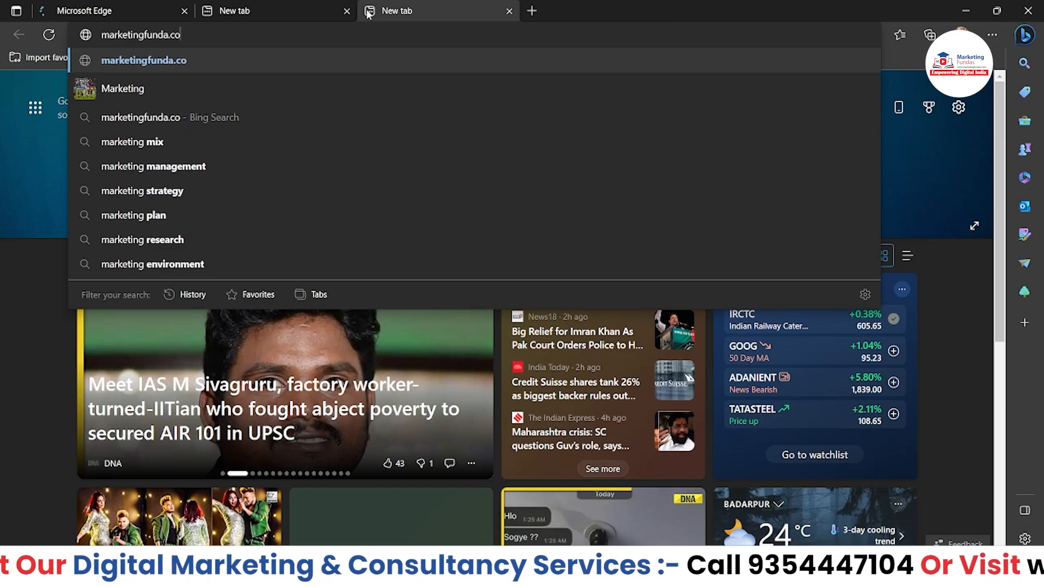
key(Return)
- Correct the web address to marketingfundas.com and load that site
click(247, 36)
text(marketing)
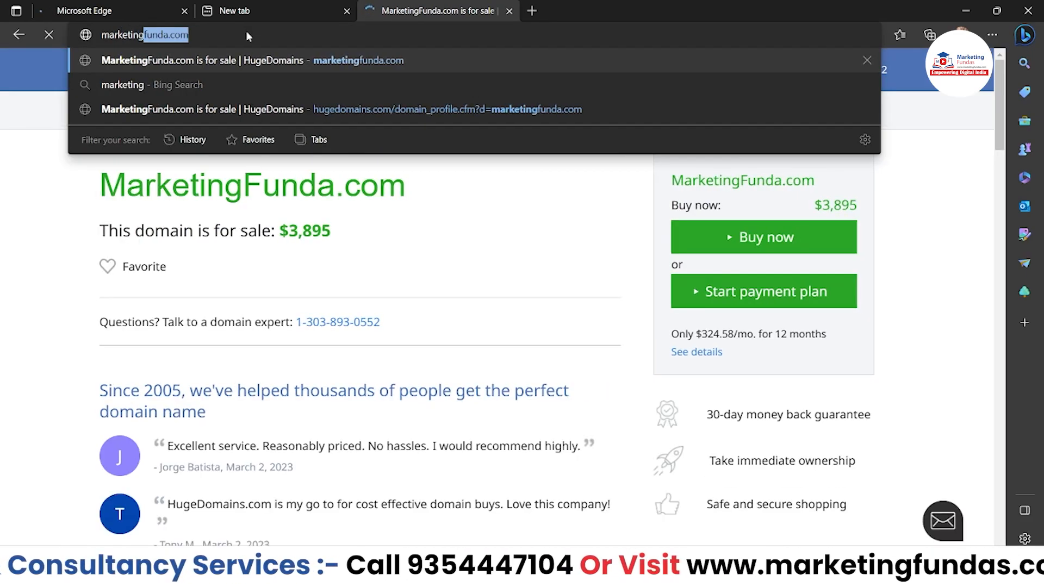
key(End)
key(Left)
key(Left)
key(Left)
key(Left)
text(s)
key(Return)
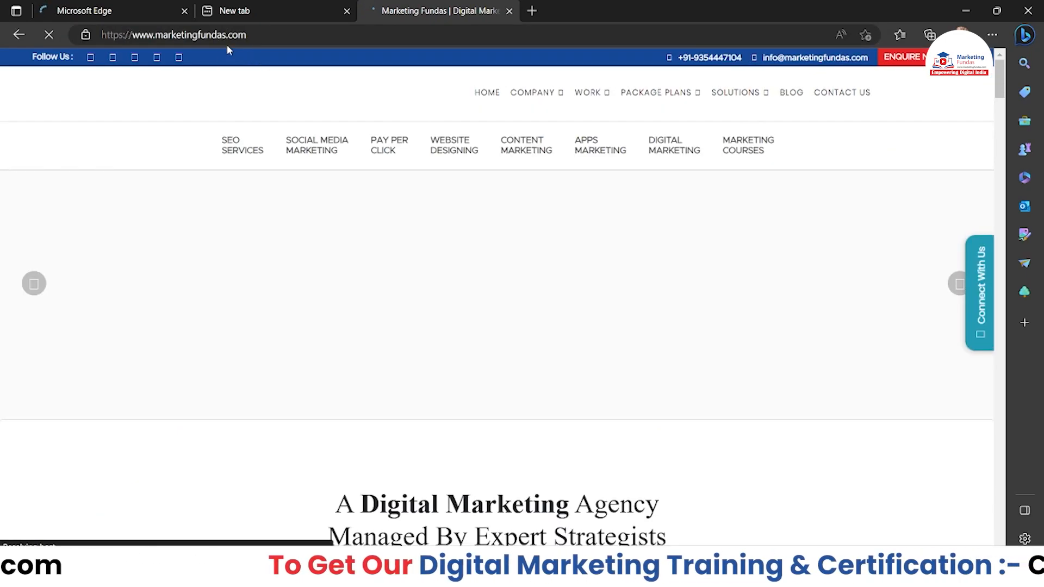
- Open the Pay Per Click services page of the Marketing Fundas website
click(259, 34)
drag(259, 34, 101, 34)
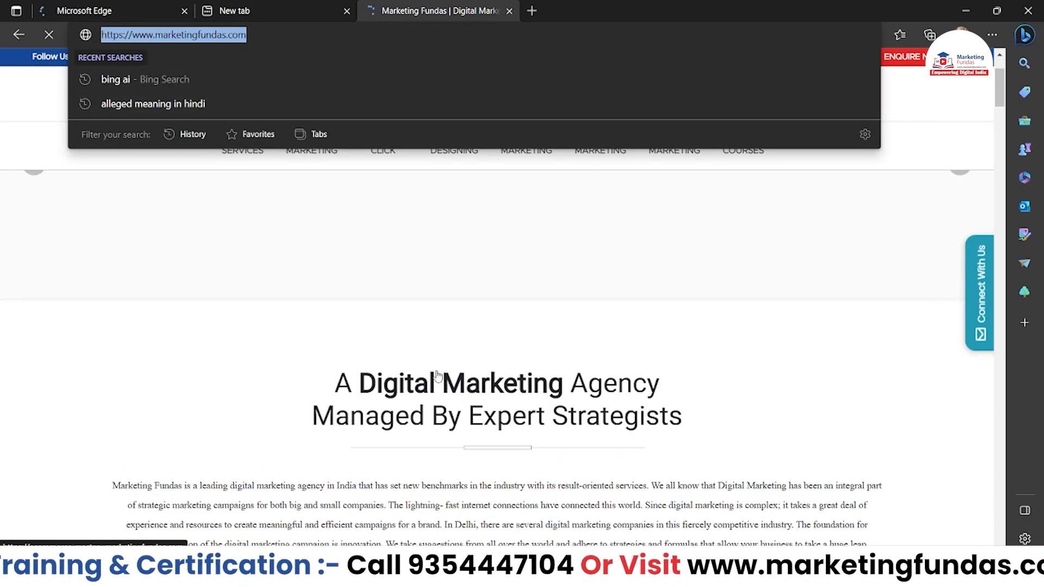
click(978, 103)
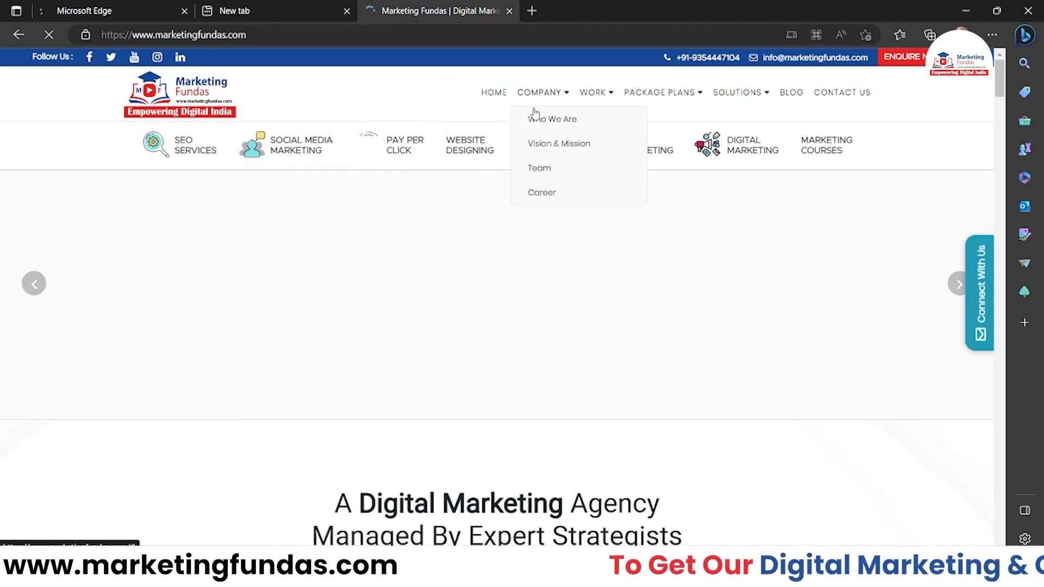
mouse_move(434, 143)
mouse_move(325, 145)
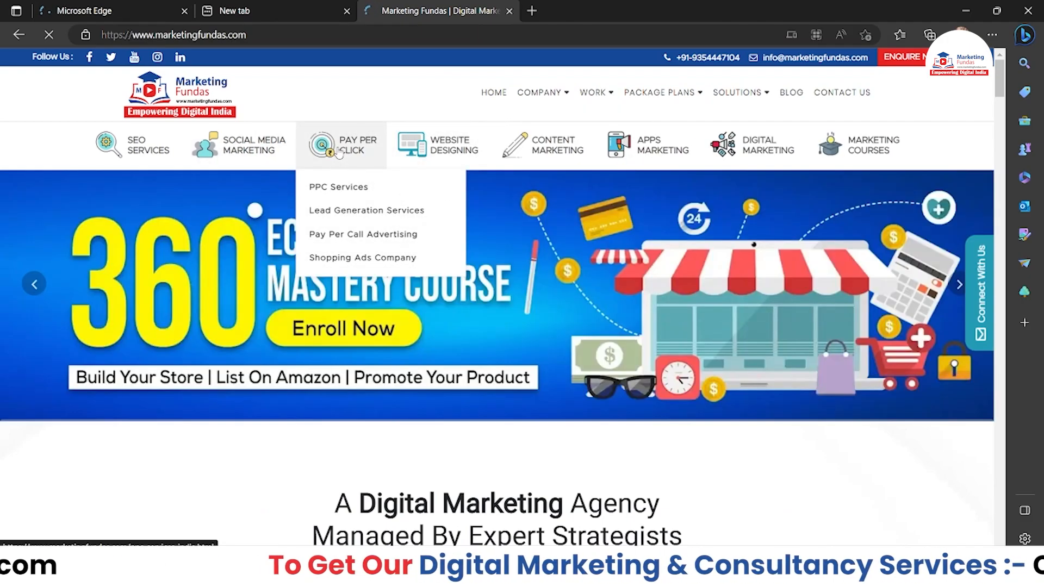
click(325, 146)
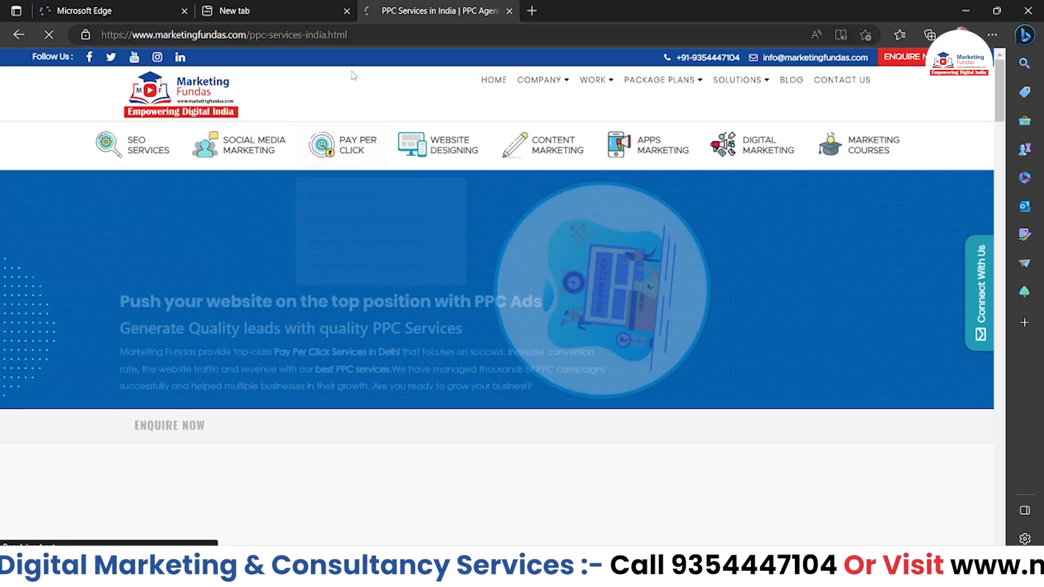
- Copy the full web address of the PPC services page
click(85, 28)
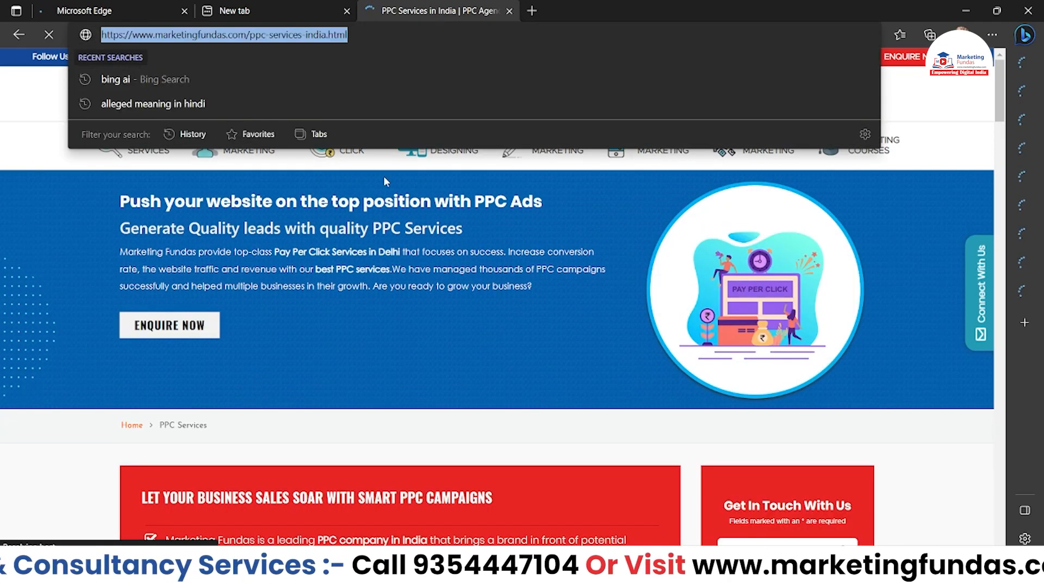
click(21, 256)
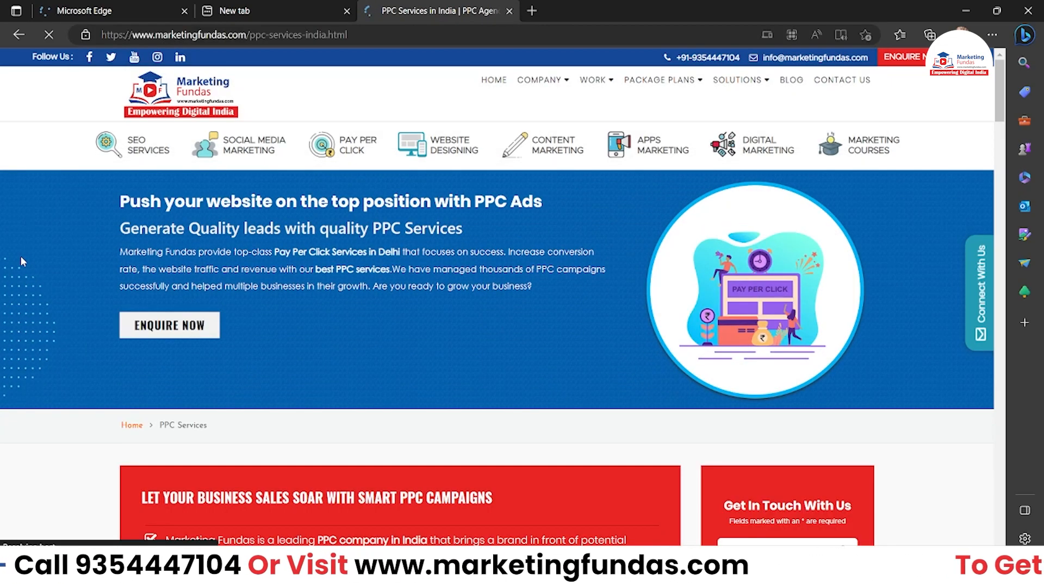
scroll(200, 330, down, 3)
scroll(200, 330, up, 3)
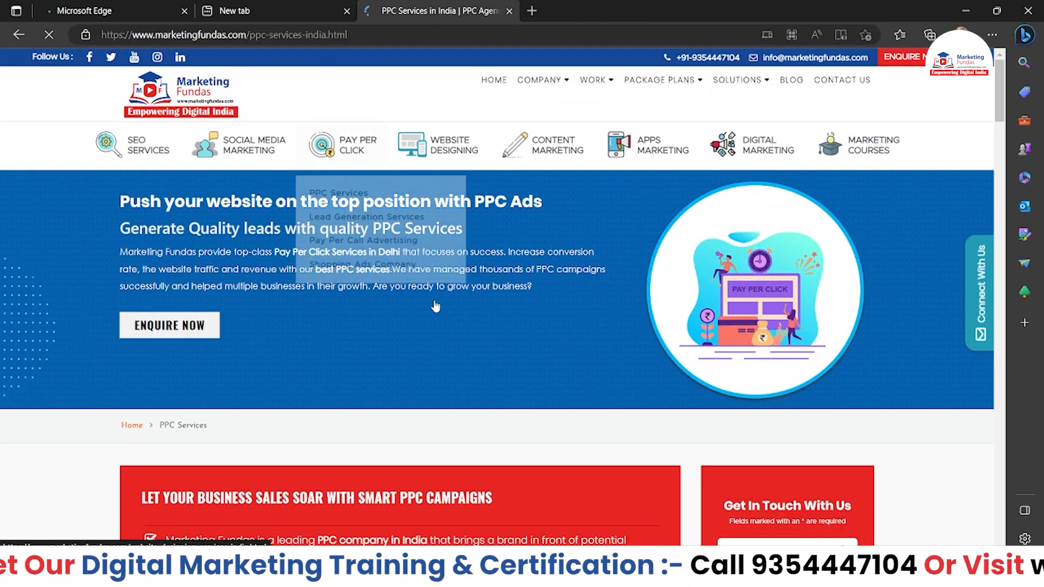
click(177, 42)
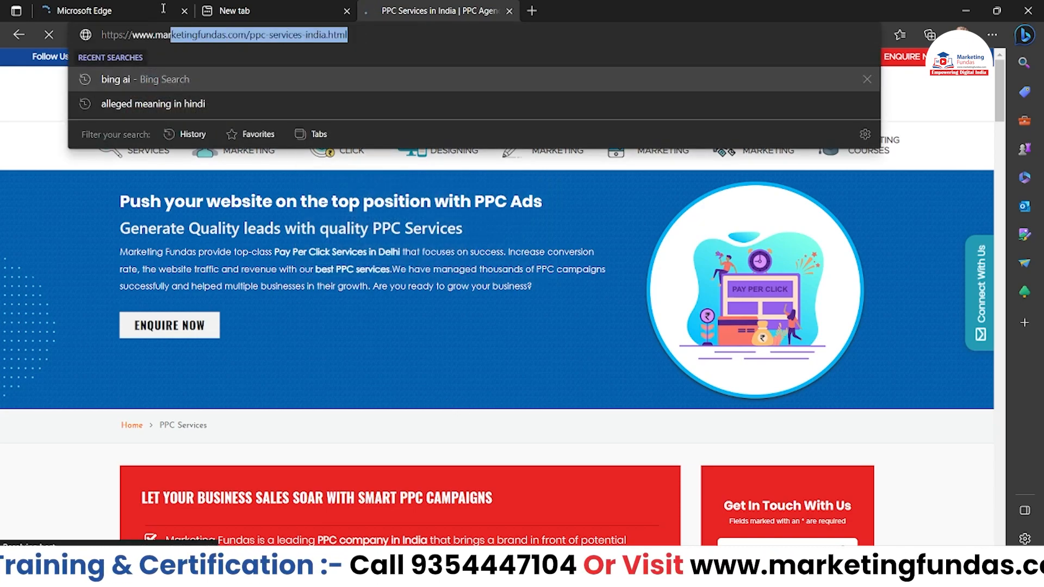
right_click(176, 38)
click(212, 188)
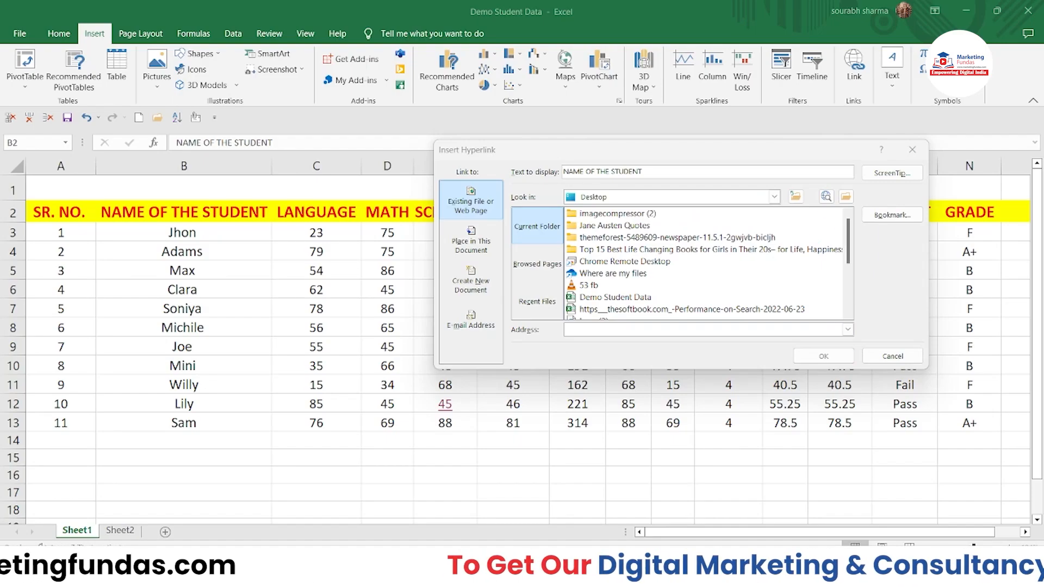
click(611, 330)
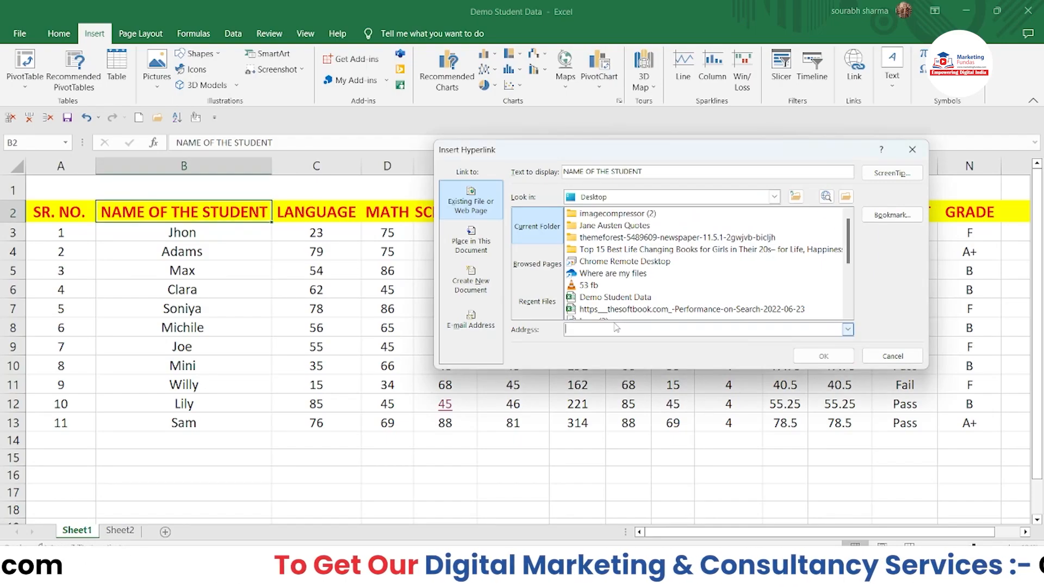
right_click(611, 332)
click(635, 374)
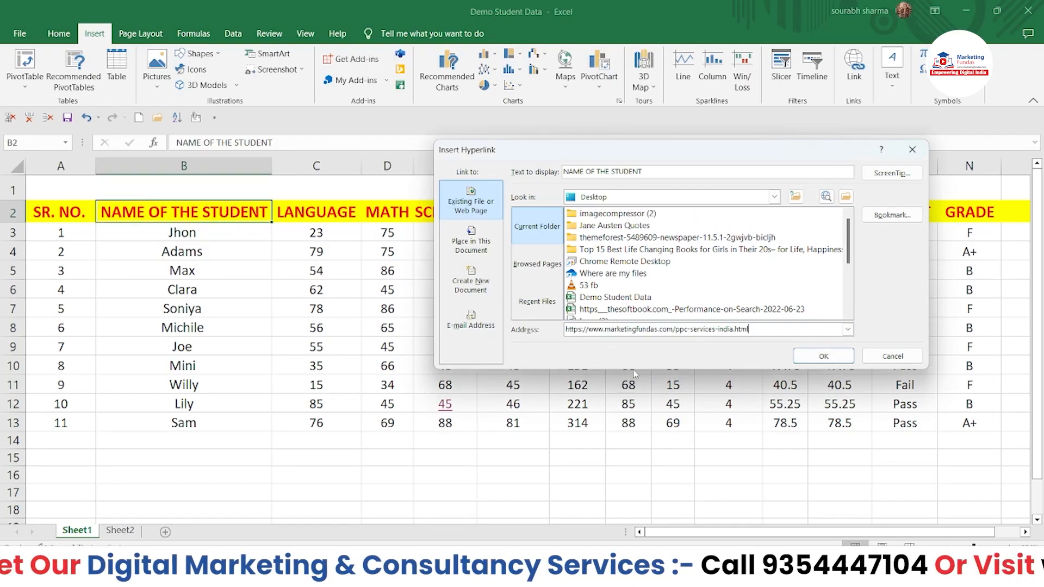
click(823, 356)
- Test the hyperlink on the NAME OF THE STUDENT header in cell B2
click(281, 286)
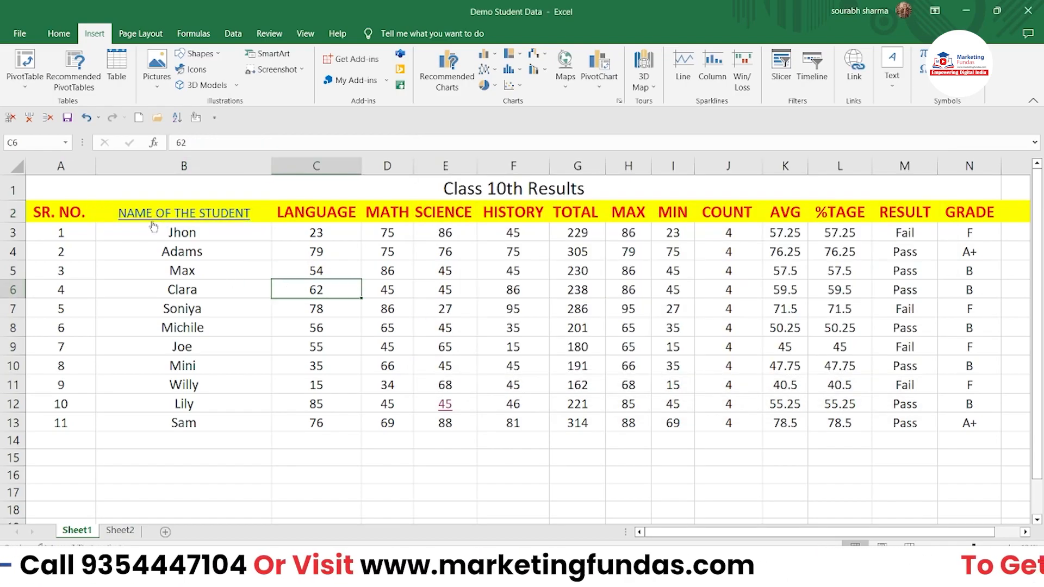
key(Left)
key(Up)
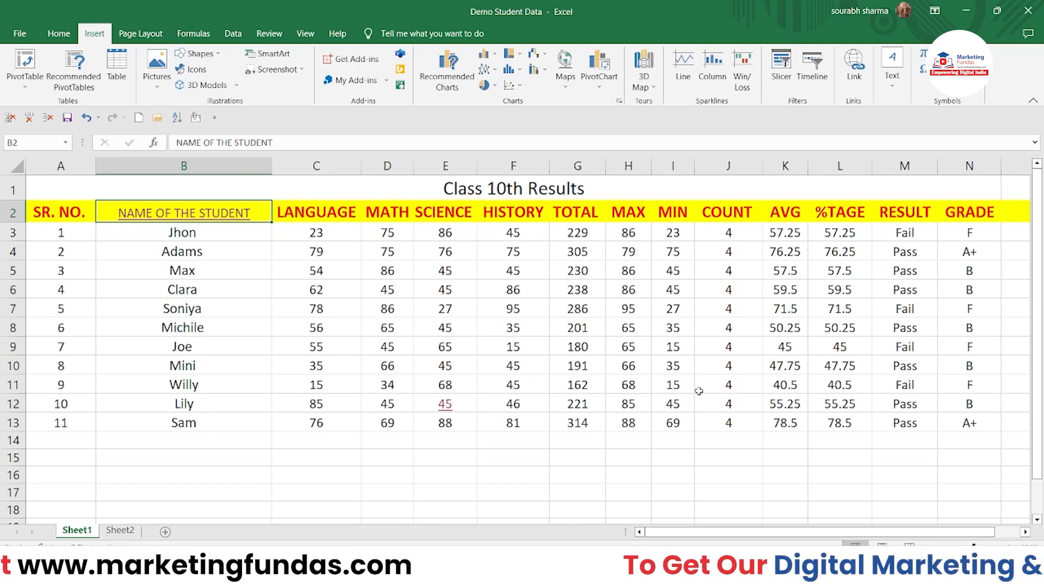
click(327, 218)
click(854, 75)
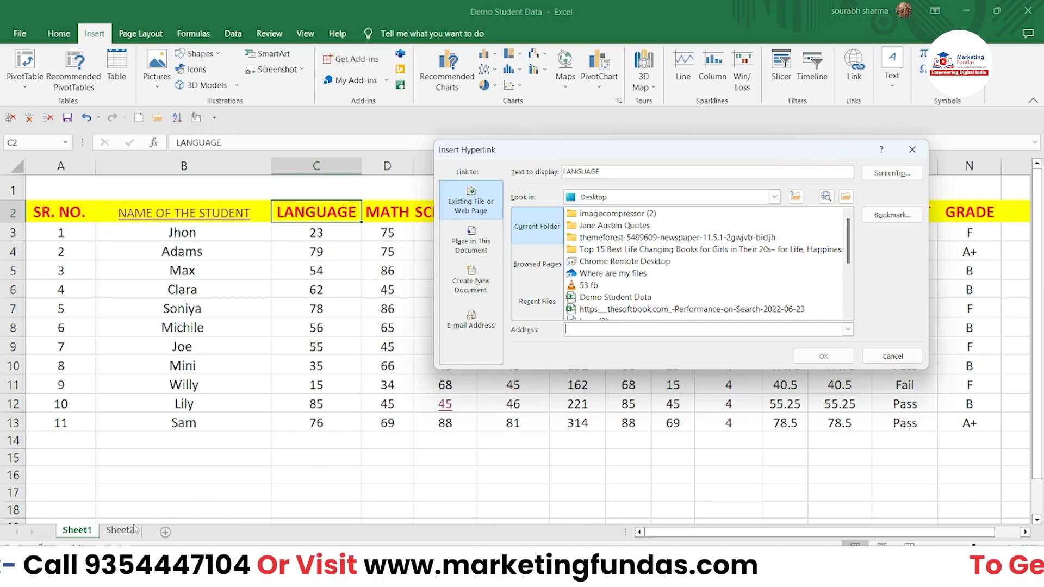
click(900, 357)
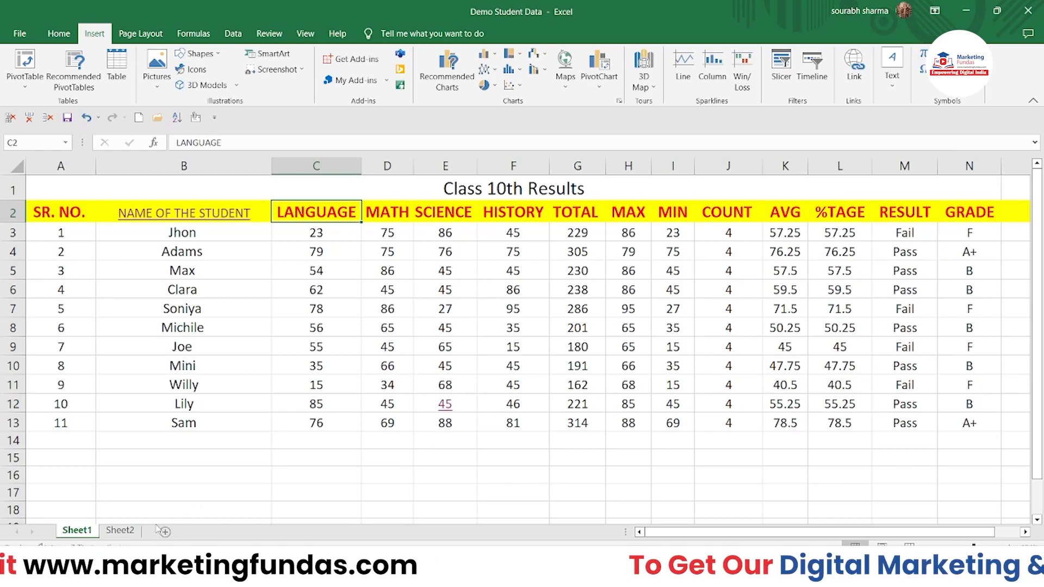
- Add a new worksheet after Sheet2 and enter the sample text "dfdfdf" in its cell A1
click(136, 531)
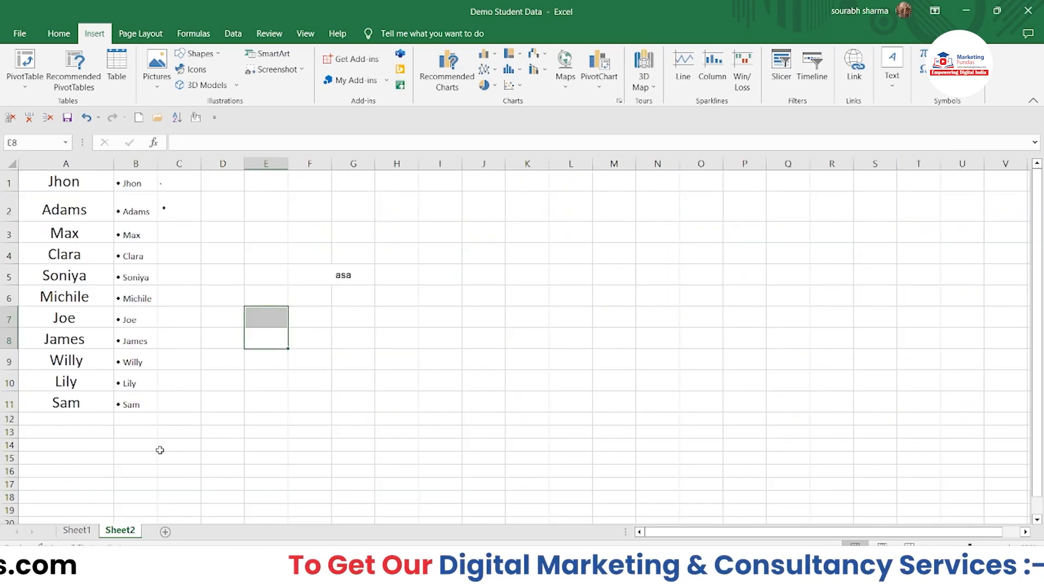
click(166, 533)
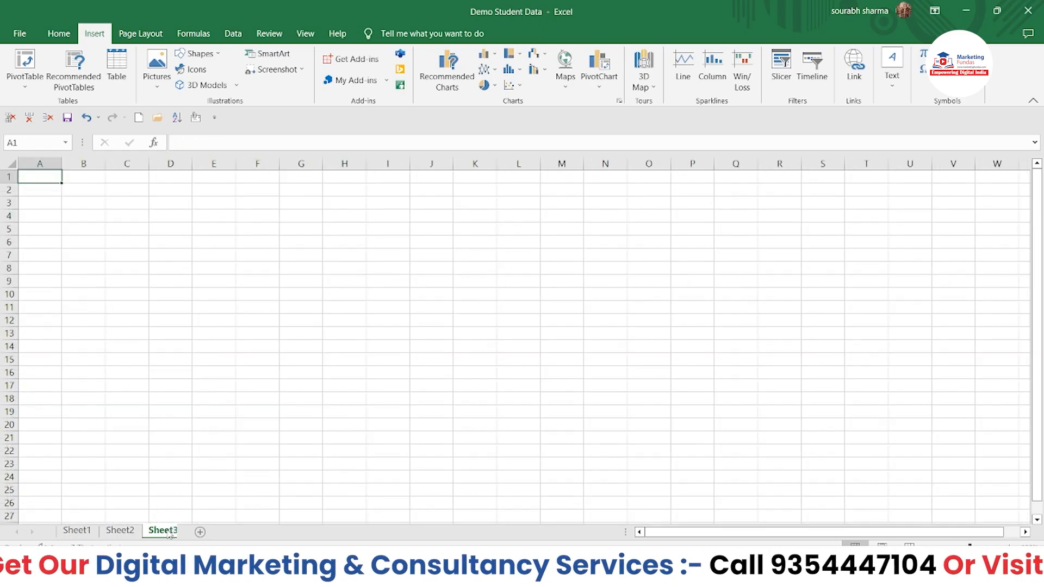
text(dfdfdf)
key(Return)
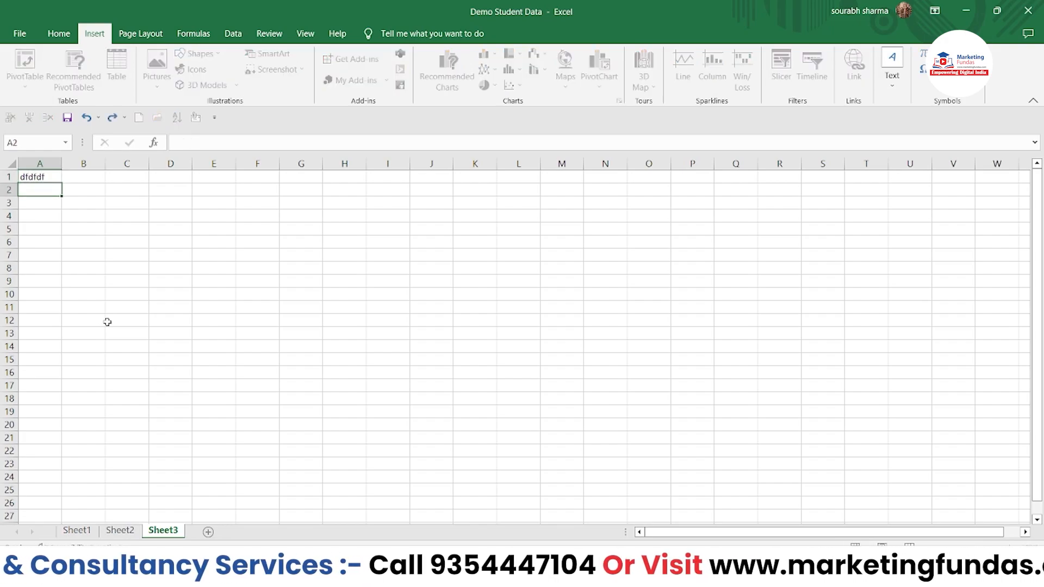
- Enter "fsadfs" in A3, "sasdfs" in A4, "asfsad" in A6 and "sfsafsa" in A8 as sample data
key(Return)
text(fsadfs)
key(Return)
text(sasdfs)
key(Return)
key(Return)
text(asfsad)
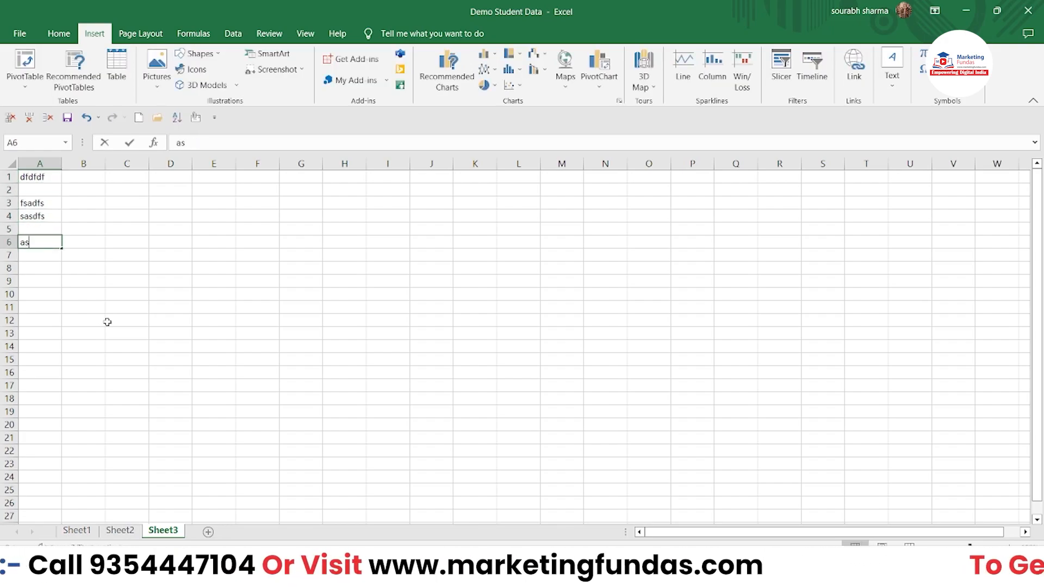
key(Return)
key(Return)
text(sfsafsa)
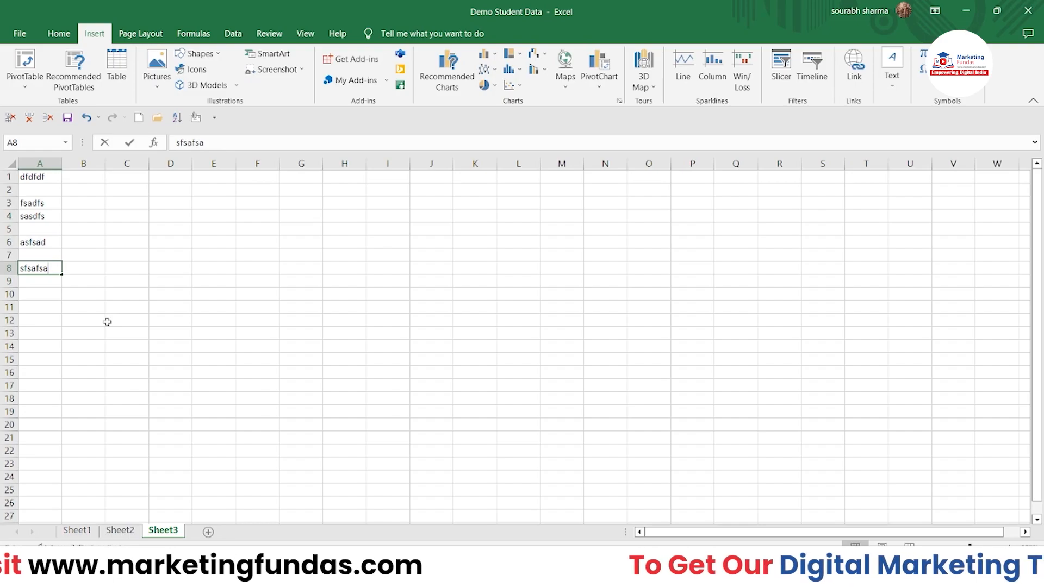
- On Sheet1, begin a hyperlink on the LANGUAGE header that points to Sheet3 as a place in this document
click(75, 531)
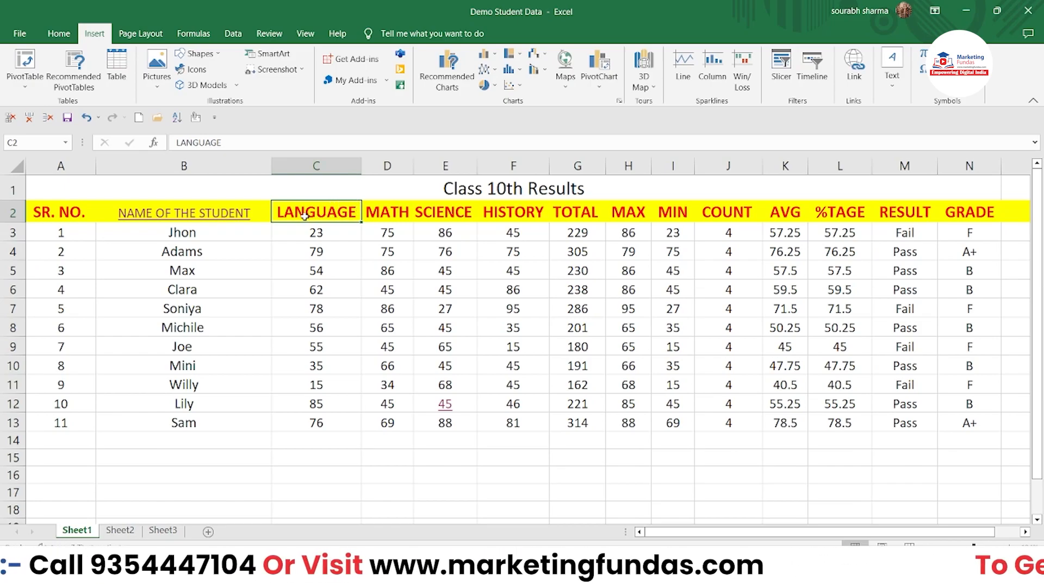
click(854, 66)
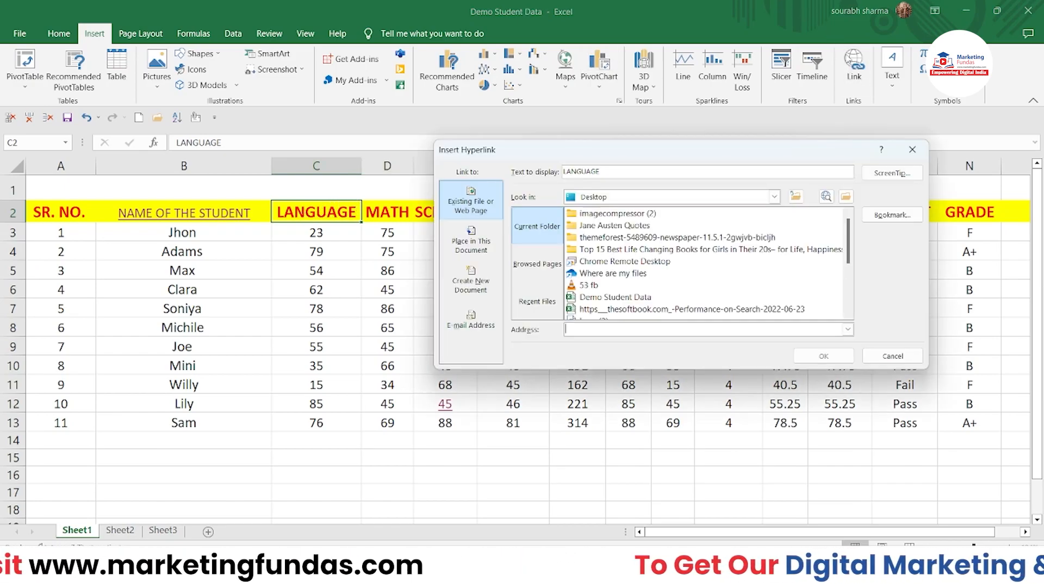
click(471, 244)
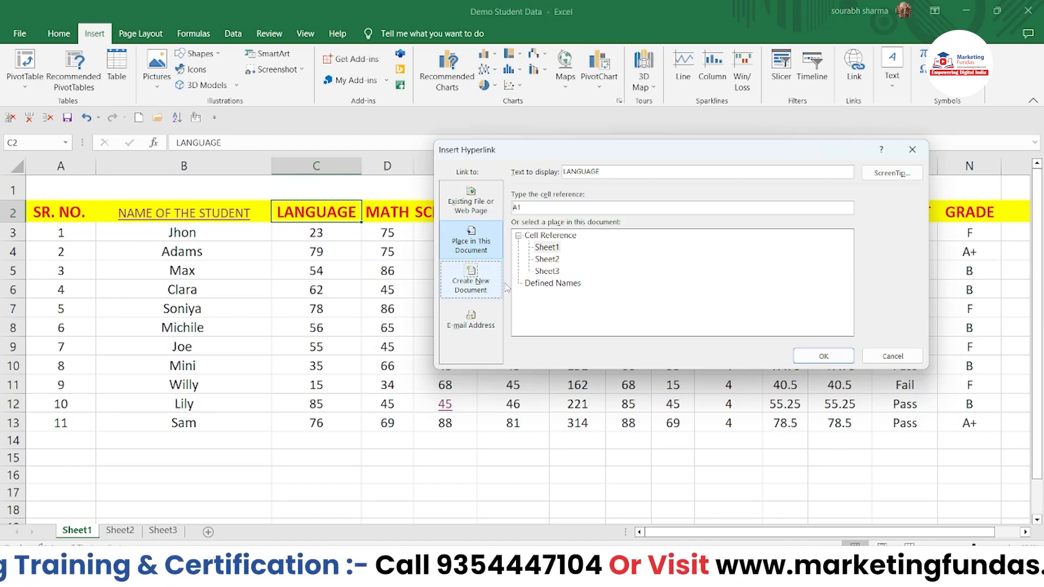
click(547, 260)
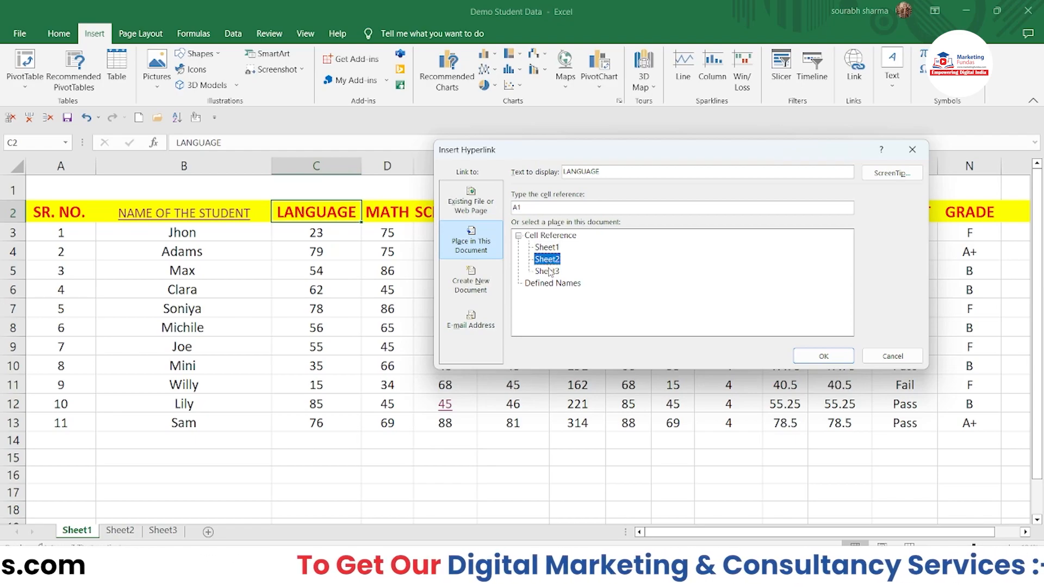
click(549, 271)
click(551, 259)
click(551, 252)
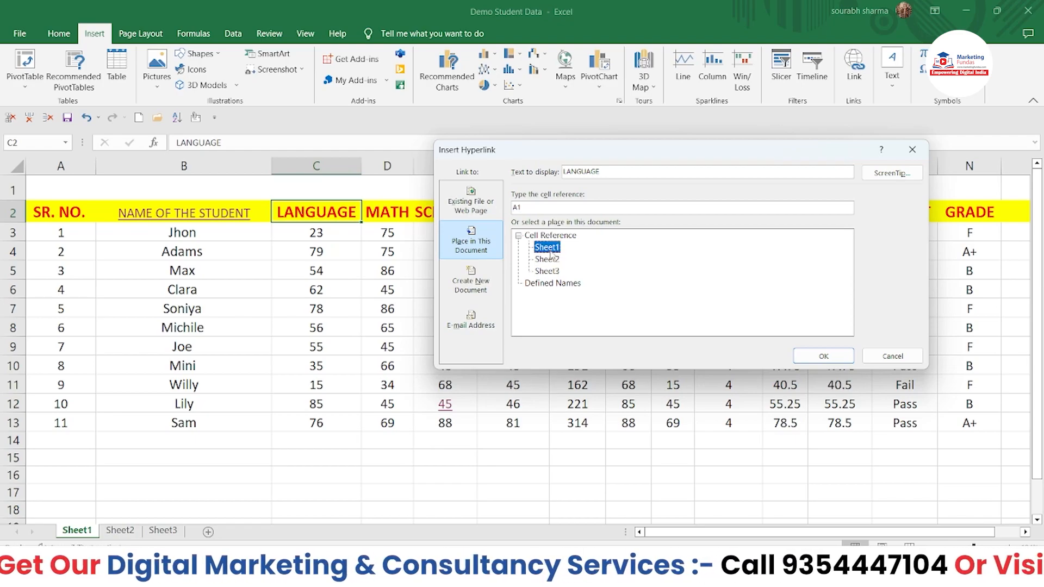
click(550, 260)
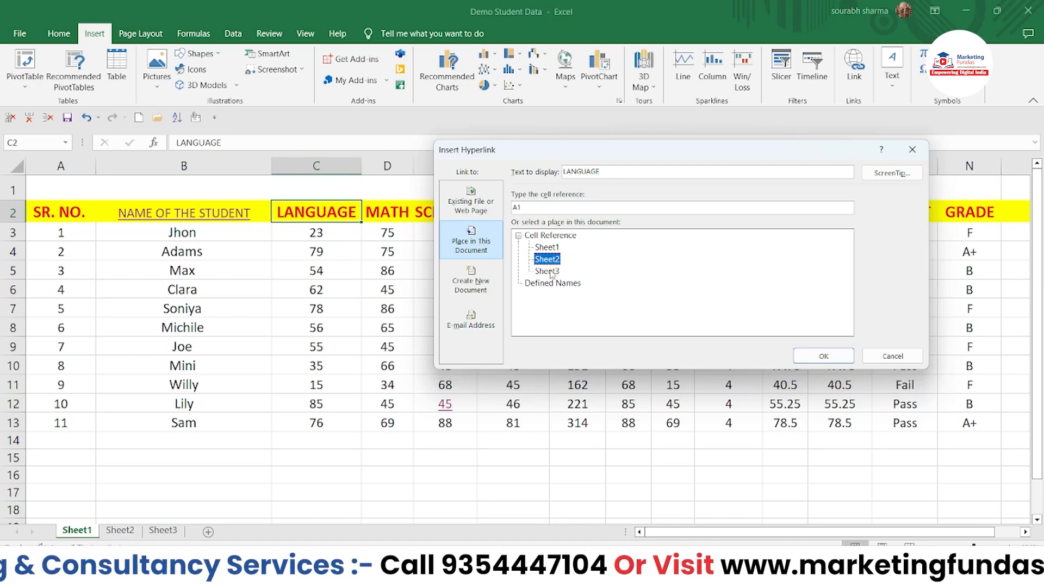
click(552, 272)
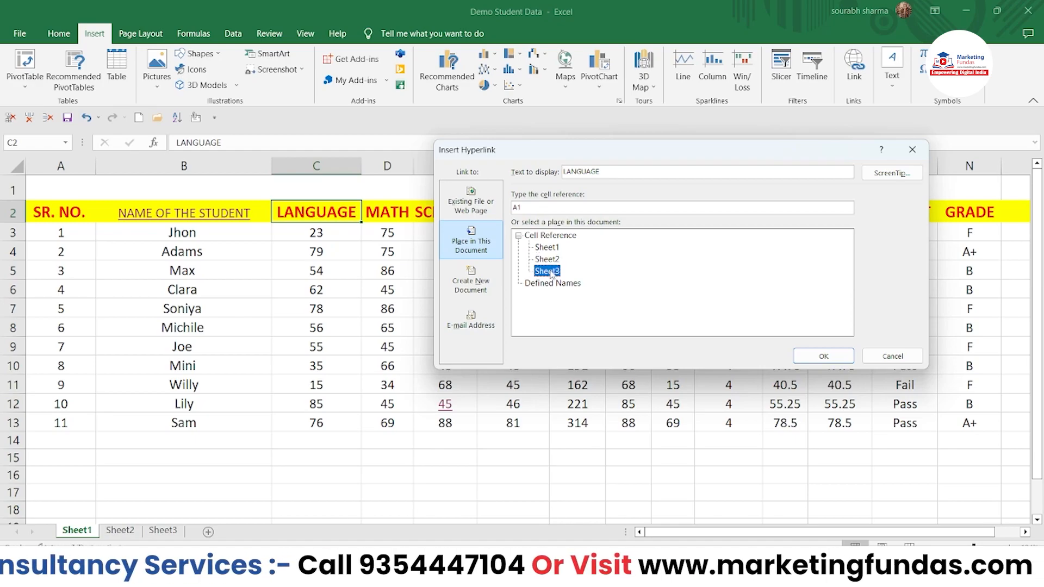
- Set the LANGUAGE link's cell reference to B2 and apply the hyperlink
click(548, 210)
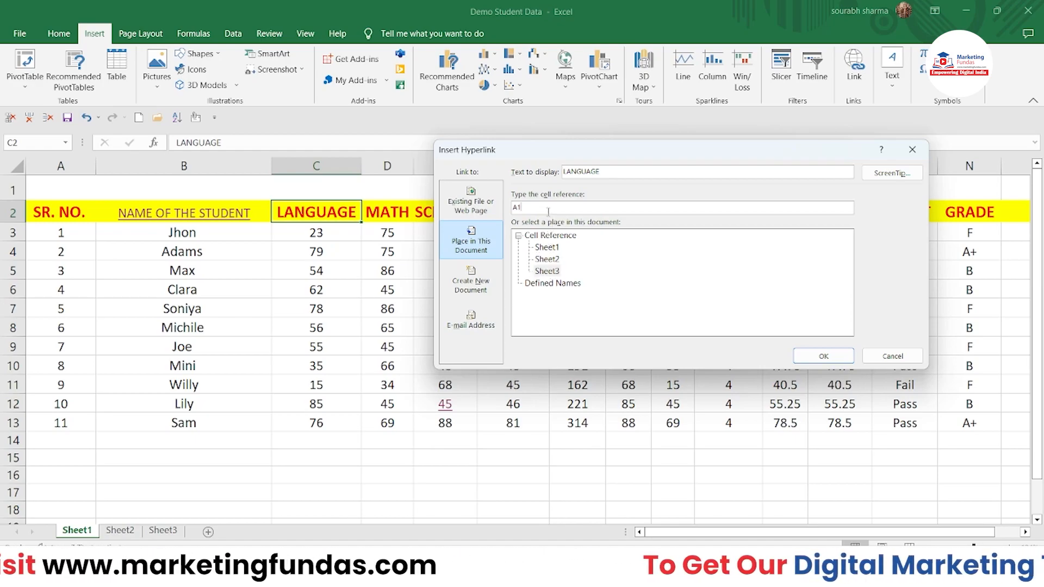
drag(521, 209, 514, 210)
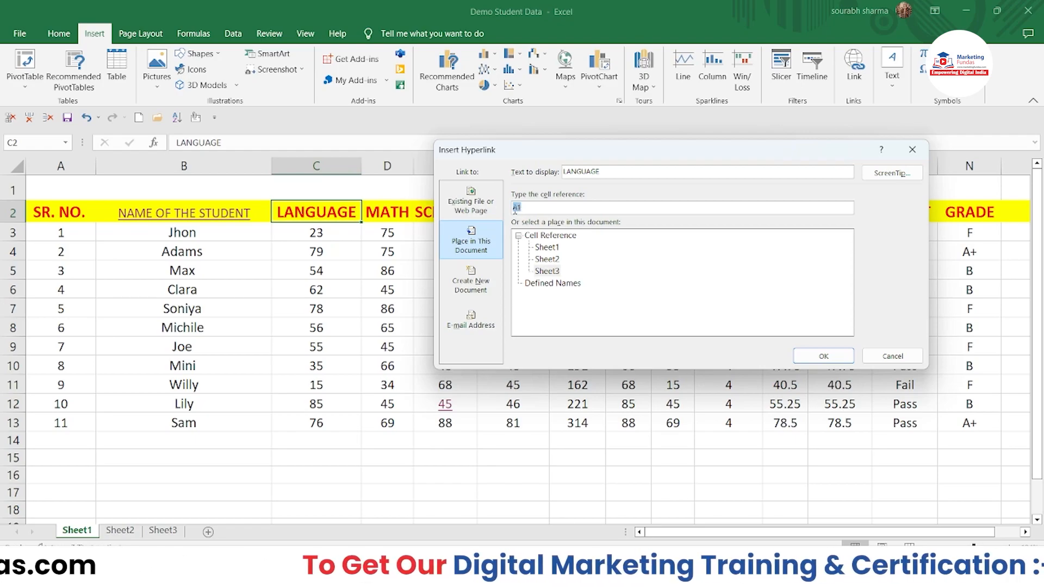
key(BackSpace)
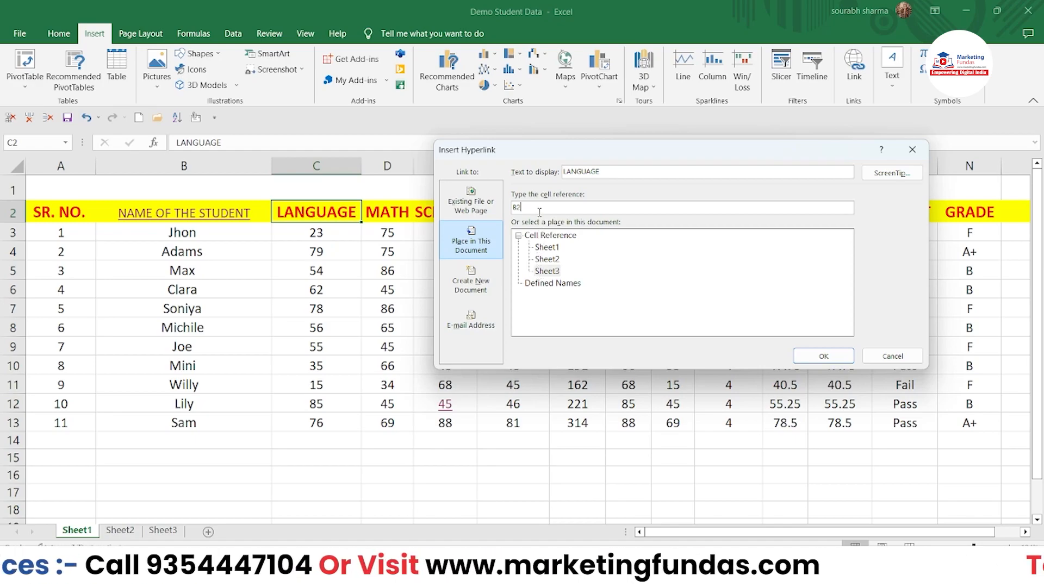
click(823, 356)
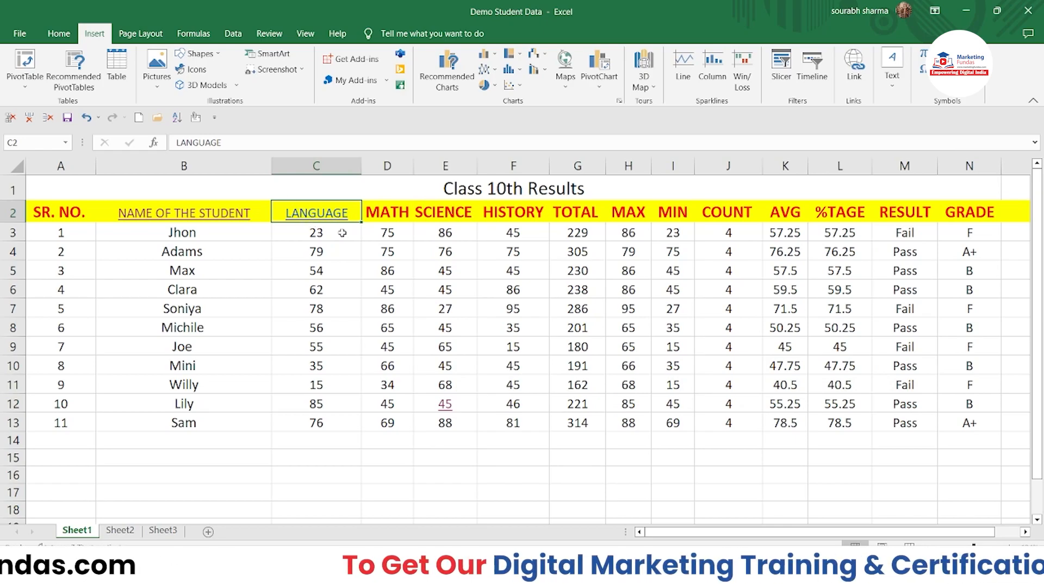
- Follow the LANGUAGE hyperlink, check the addresses of several cells on Sheet3, and return to Sheet1
click(331, 223)
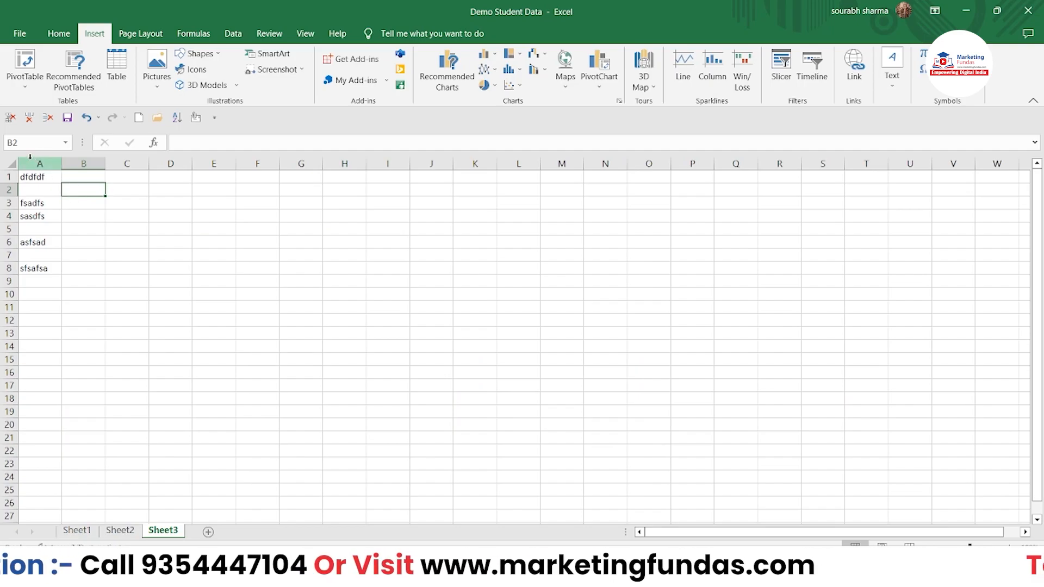
click(197, 278)
click(429, 270)
click(629, 359)
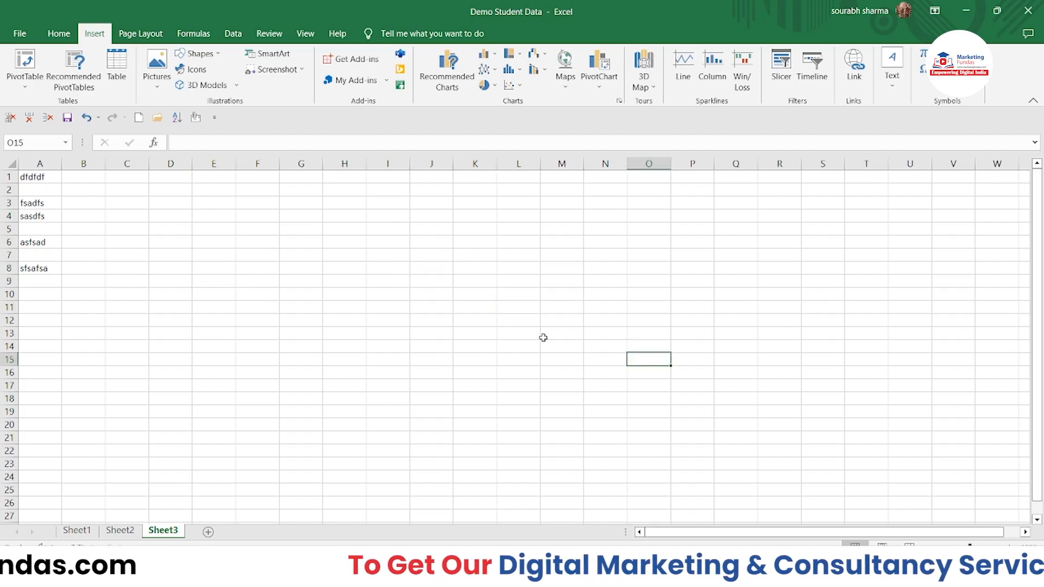
click(498, 319)
click(503, 295)
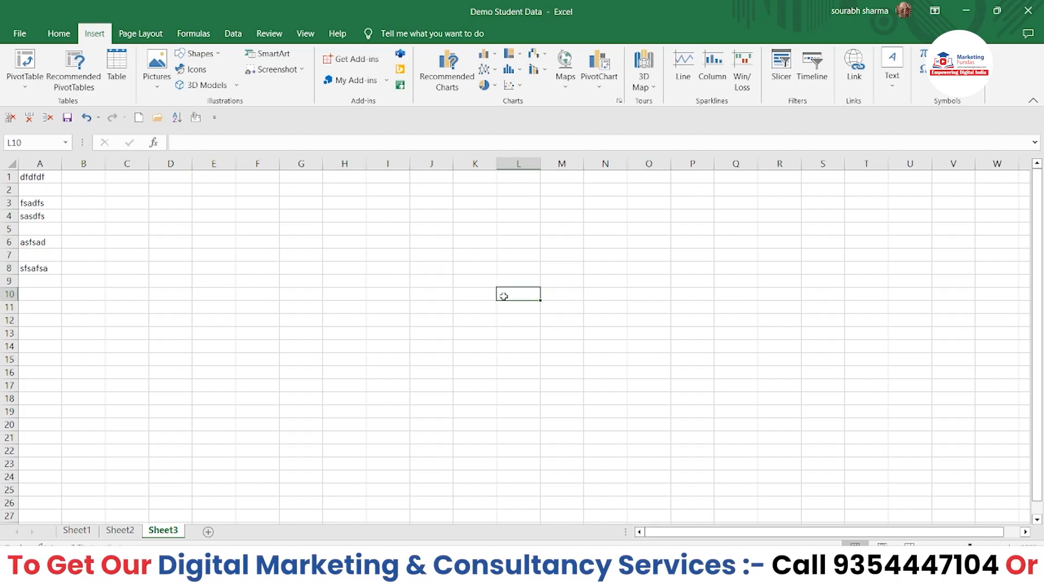
click(15, 142)
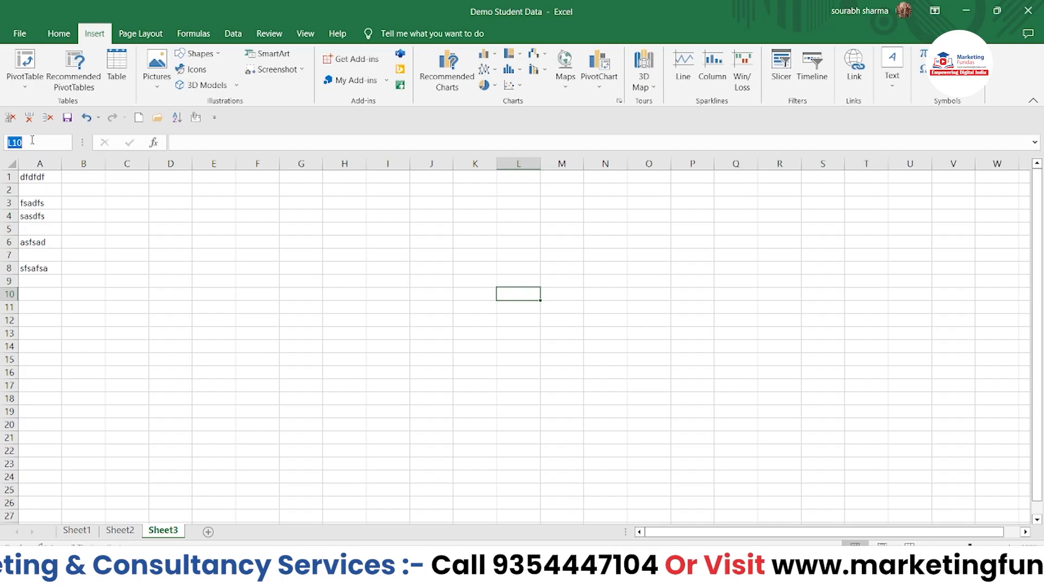
click(308, 283)
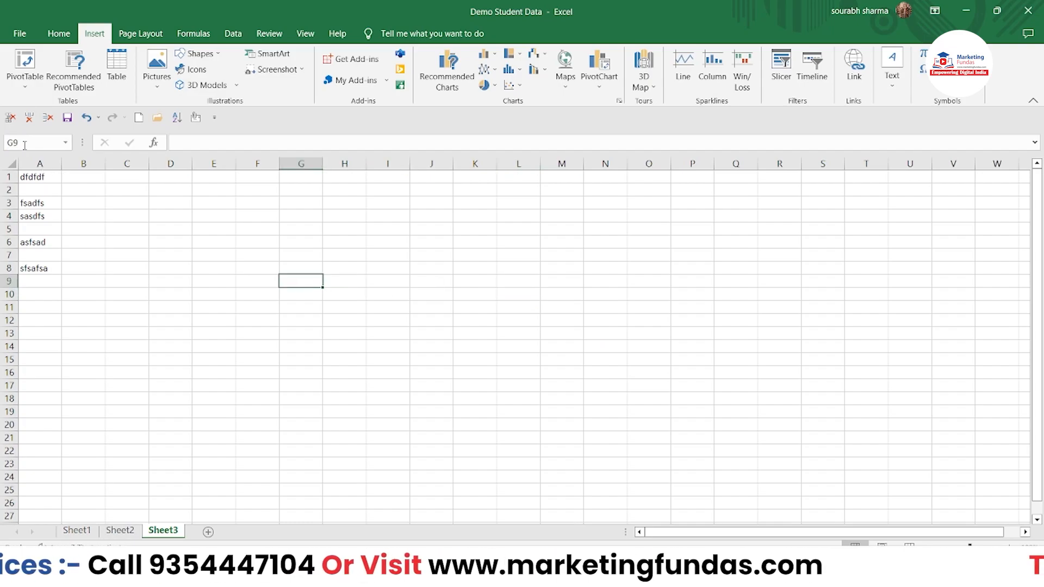
click(334, 376)
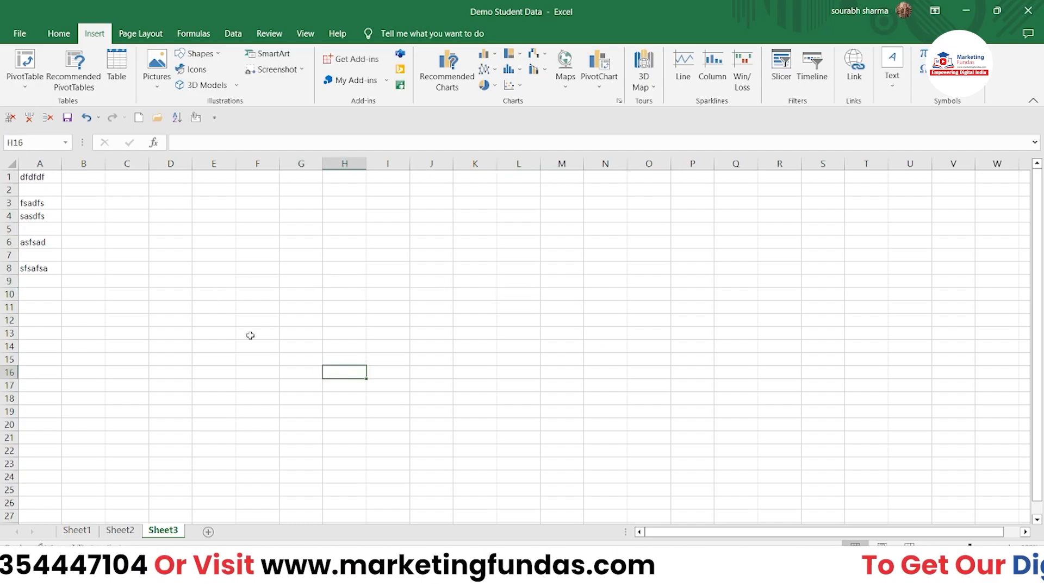
click(32, 142)
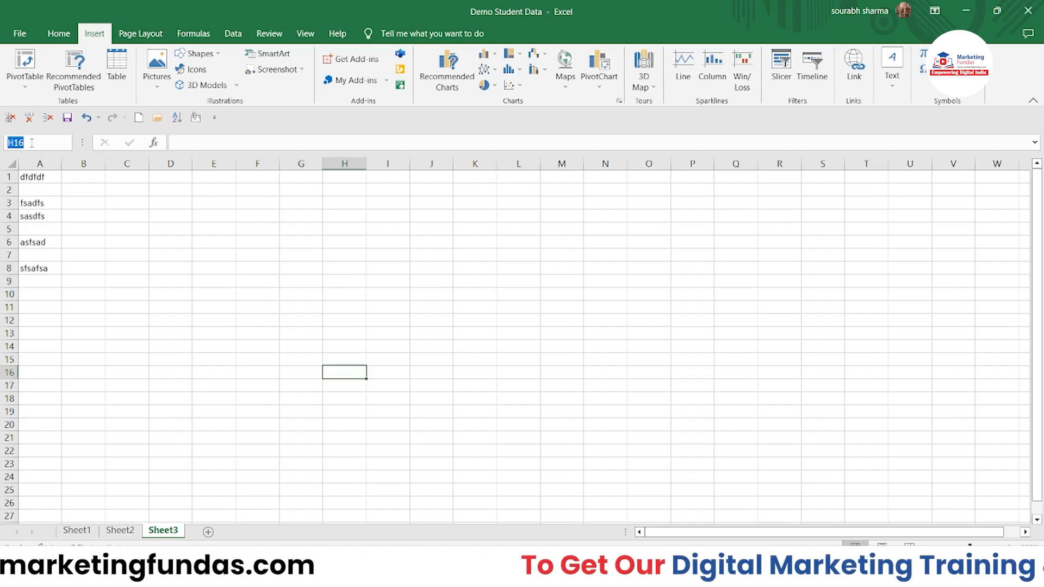
click(238, 260)
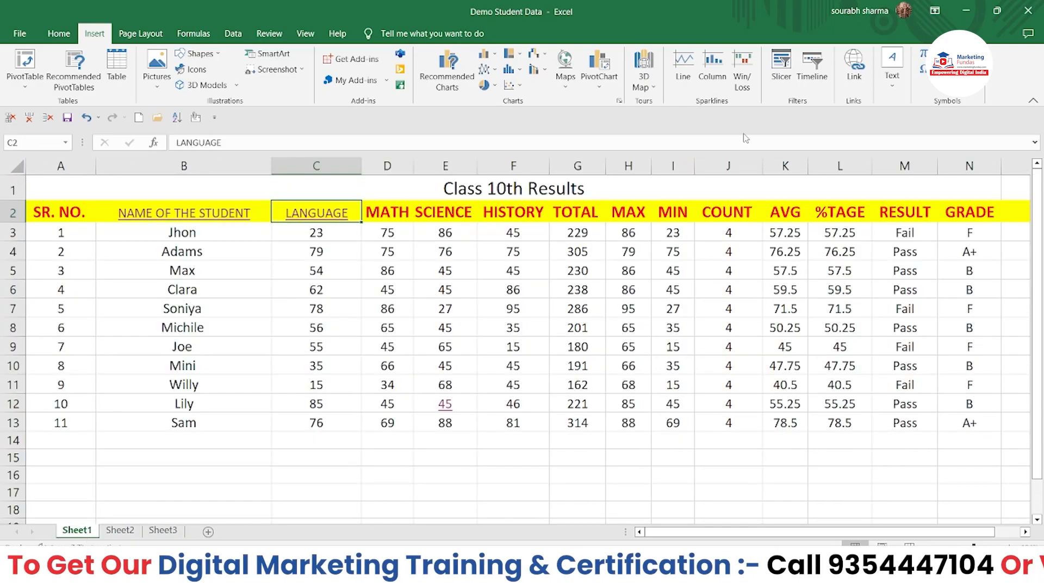
click(852, 72)
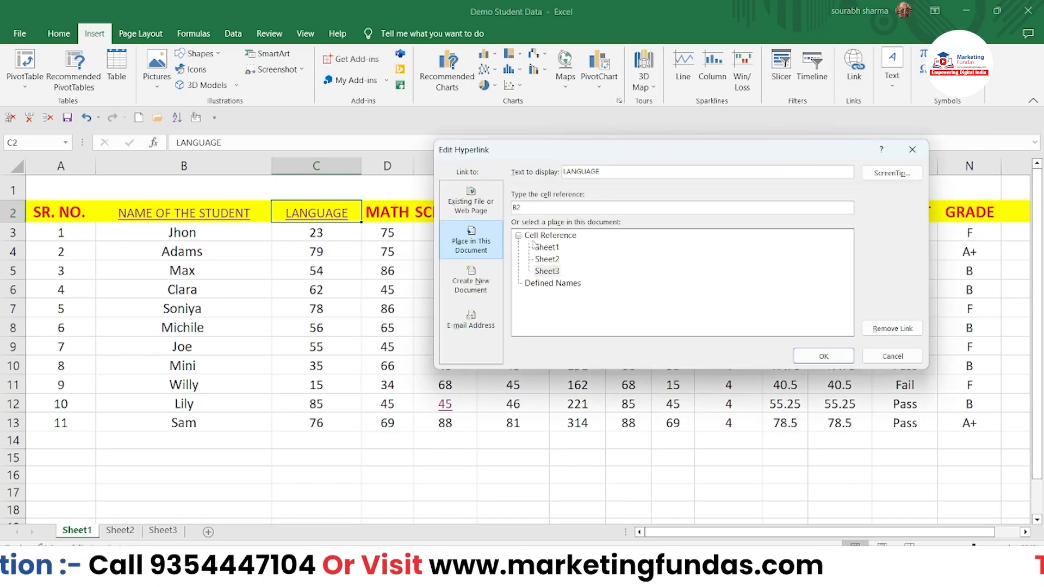
click(475, 282)
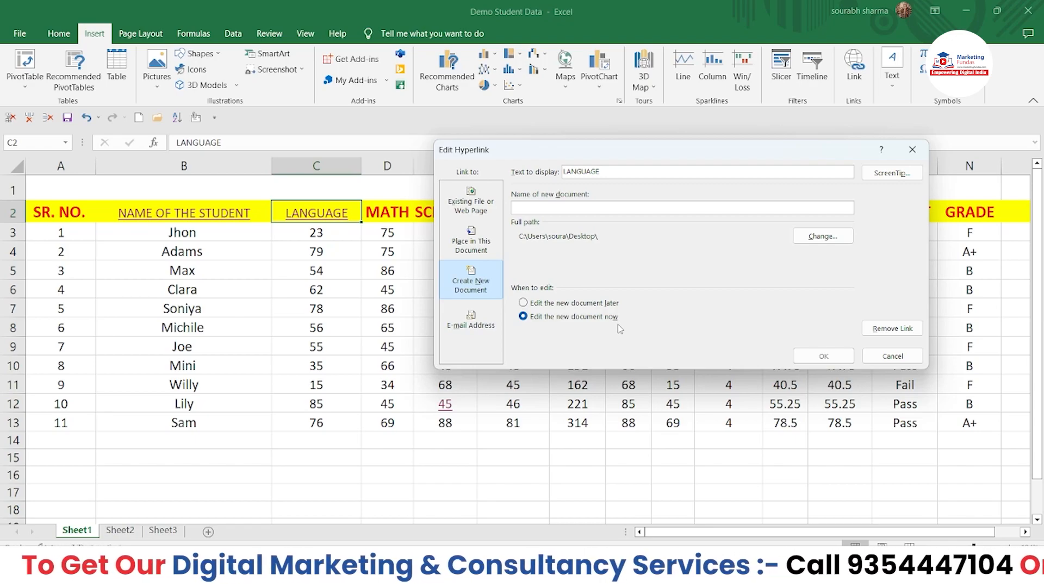
click(596, 210)
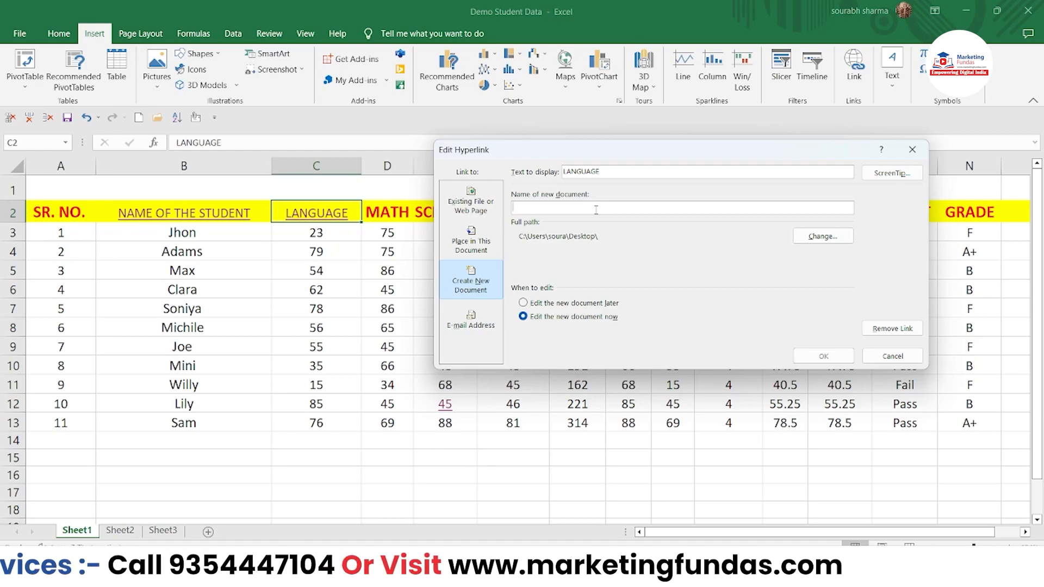
text(Text Doc)
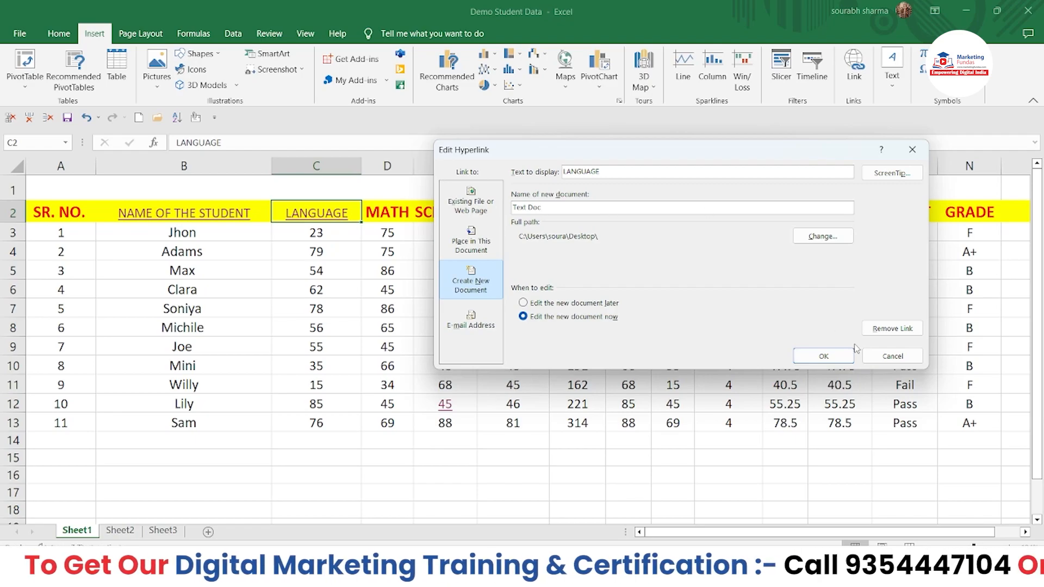
click(893, 356)
- Select the MATH header in cell D2
click(393, 207)
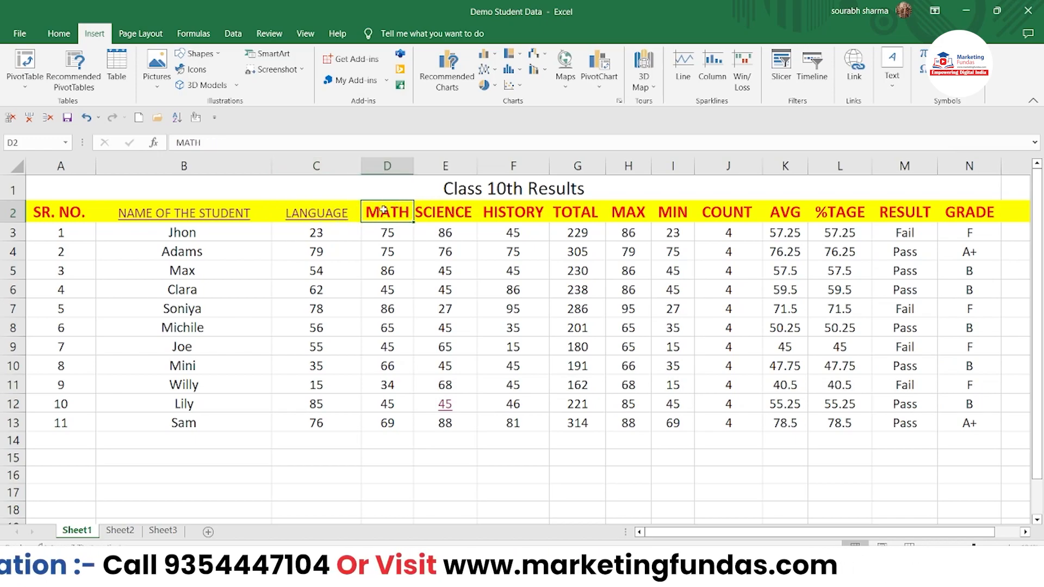